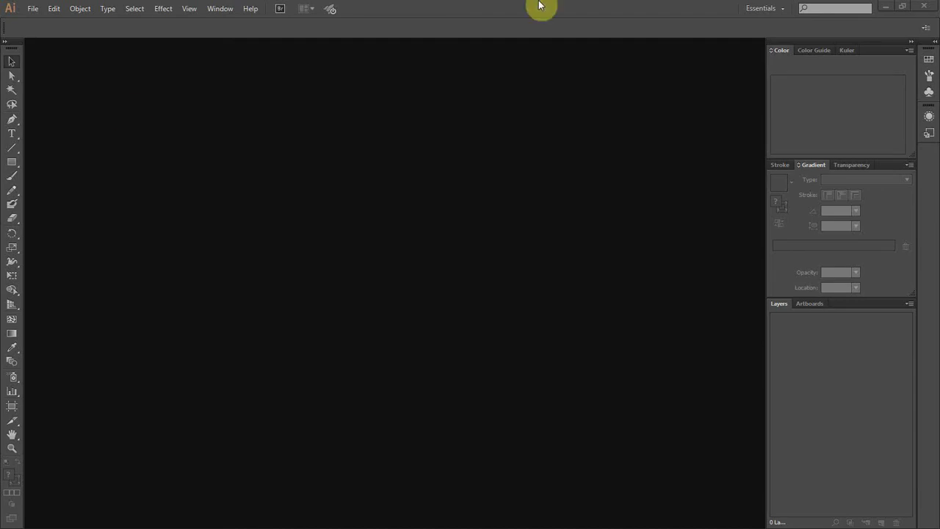
Start a new Illustrator document, Untitled-9, with a 50 mm wide by 8 mm high artboard.
{"action": "left_click", "coordinate": [465, 11]}
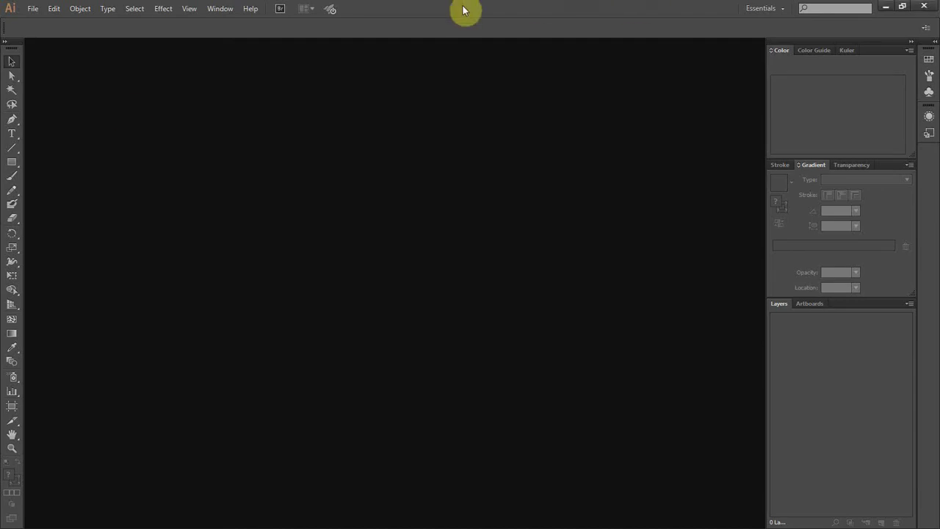
{"action": "left_click", "coordinate": [38, 10]}
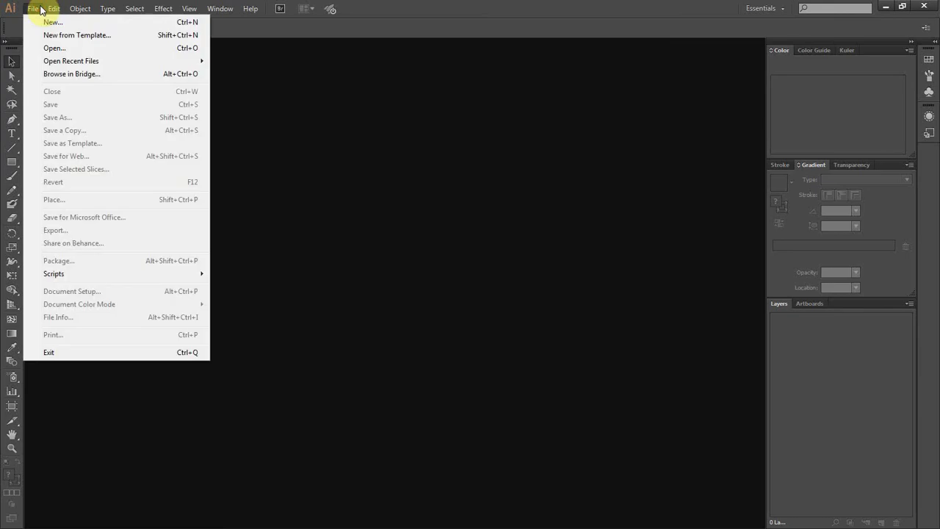
{"action": "left_click", "coordinate": [43, 23]}
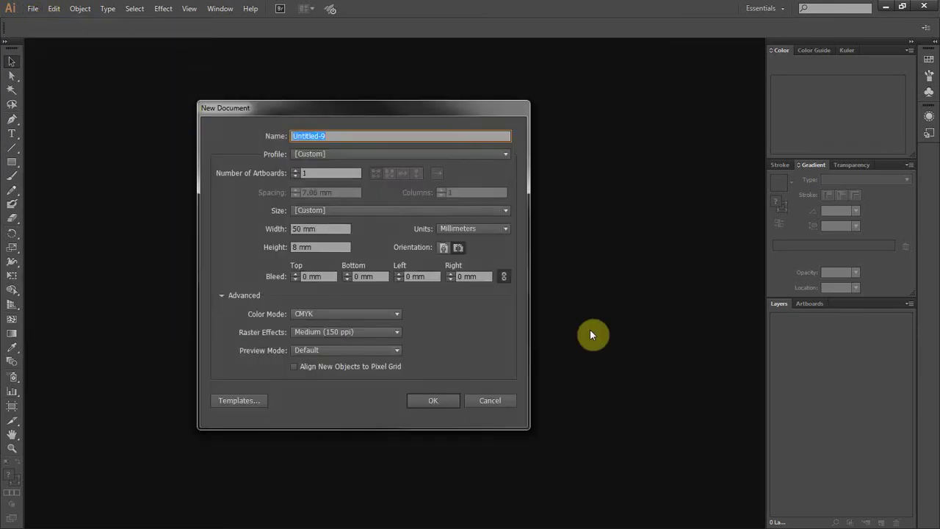
{"action": "left_click", "coordinate": [304, 230]}
{"action": "left_click", "coordinate": [316, 246]}
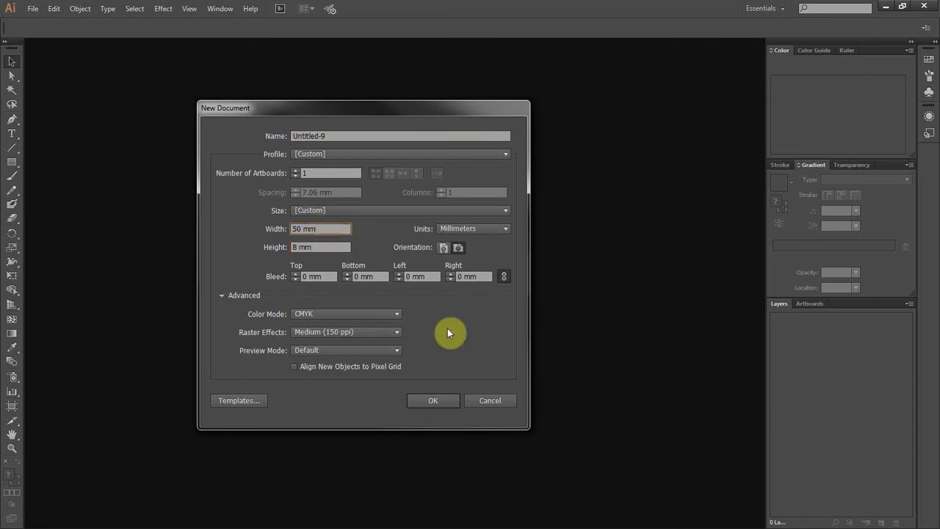
{"action": "left_click", "coordinate": [419, 400]}
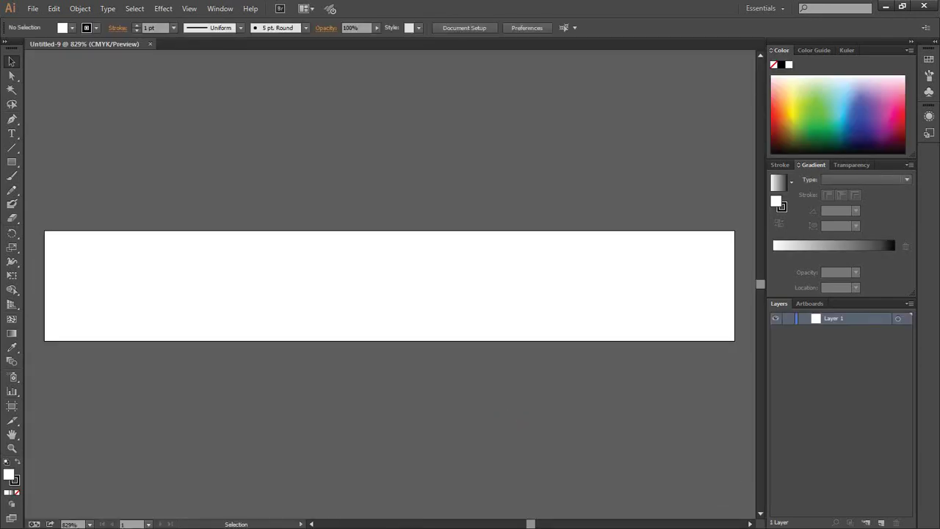
Copy the first Tengwar word from Tolkien Elvish.rtf in Word, then go back to Illustrator.
{"action": "key", "text": "alt+Tab"}
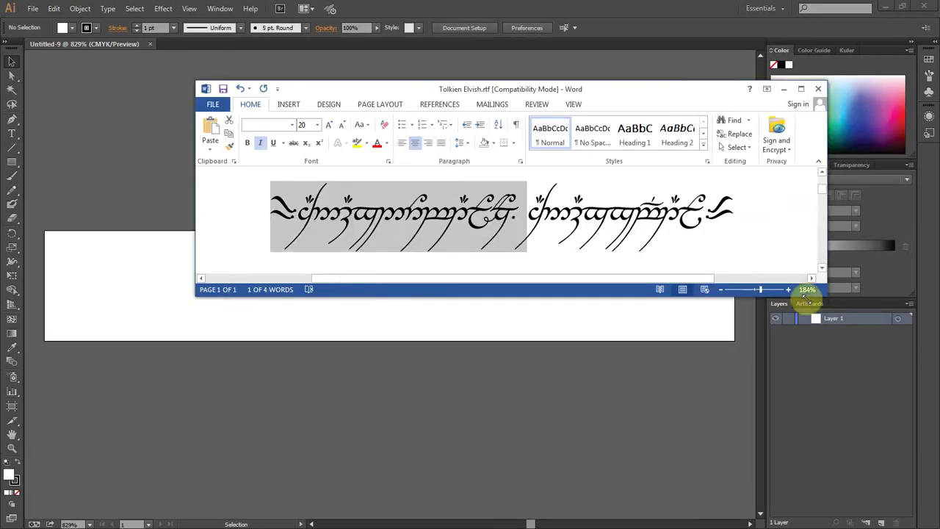
{"action": "left_click_drag", "start_coordinate": [750, 247], "coordinate": [703, 235]}
{"action": "left_click_drag", "start_coordinate": [523, 220], "coordinate": [273, 216]}
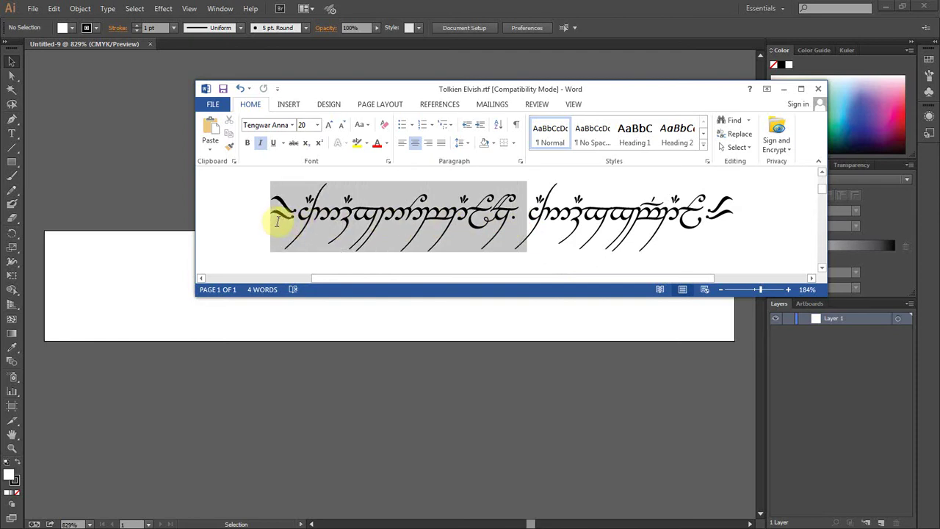
{"action": "left_click", "coordinate": [650, 10]}
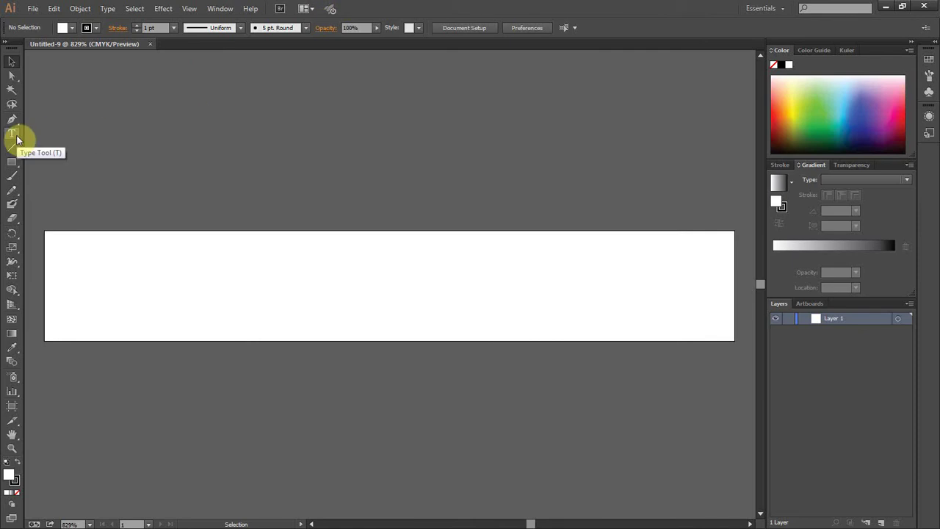
Paste the copied word as text at the artboard's left and size it to 9 pt.
{"action": "left_click", "coordinate": [12, 137]}
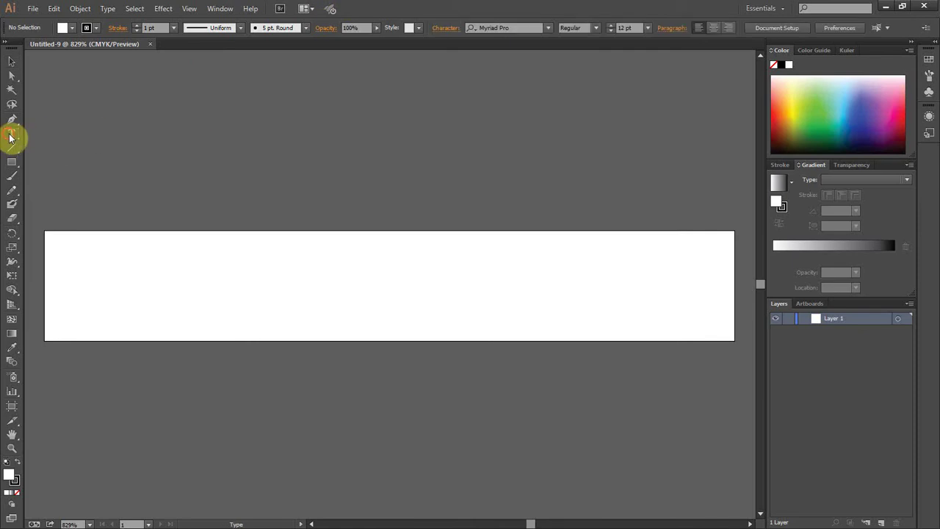
{"action": "left_click", "coordinate": [67, 289]}
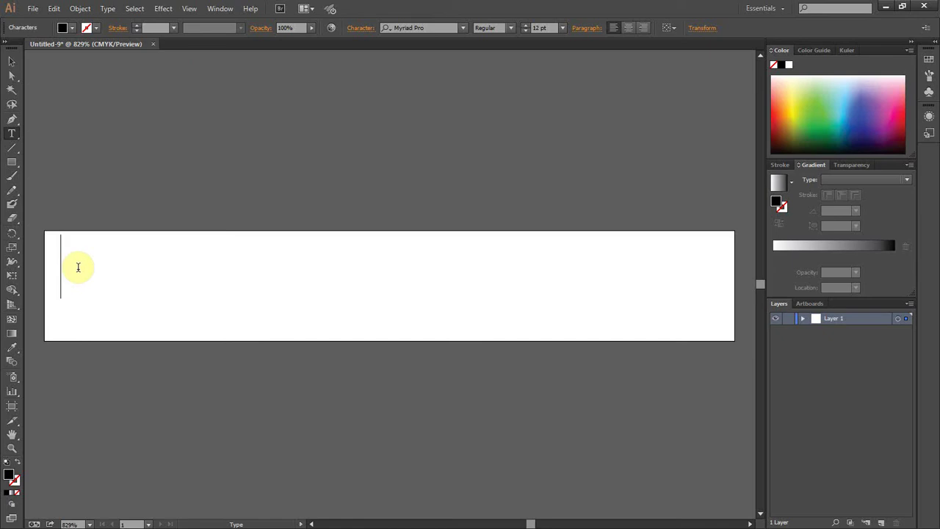
{"action": "type", "text": "»AE5,Ex26Yw1Ej^zYÆº"}
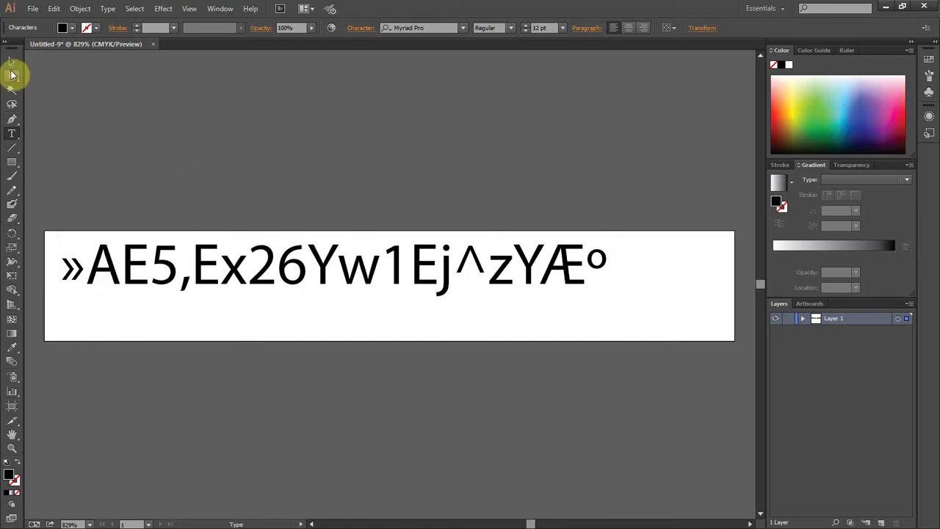
{"action": "left_click", "coordinate": [12, 61]}
{"action": "left_click_drag", "start_coordinate": [250, 258], "coordinate": [276, 283]}
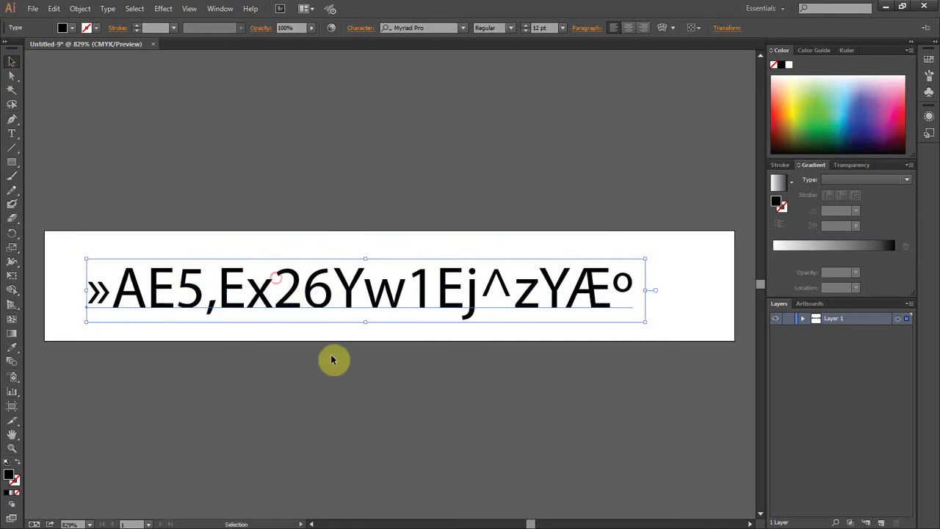
{"action": "key", "text": "t"}
{"action": "triple_click", "coordinate": [326, 312]}
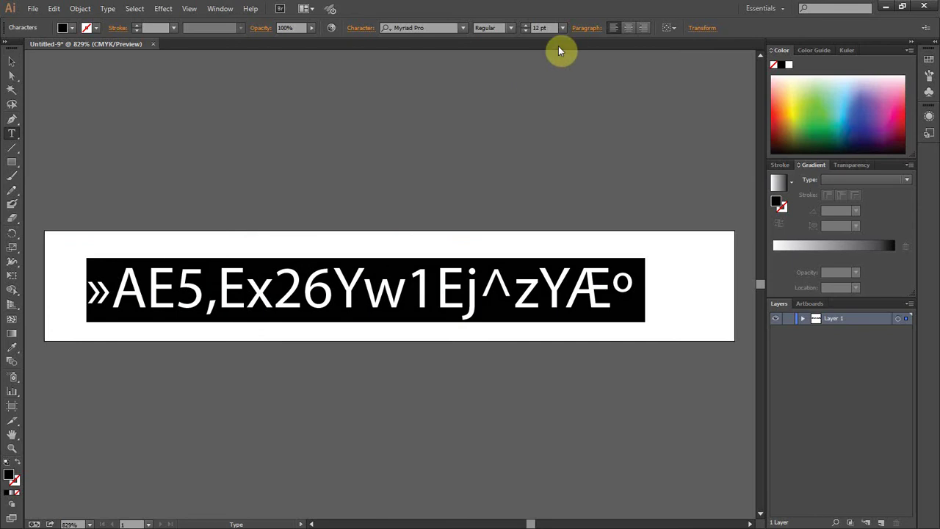
{"action": "left_click", "coordinate": [565, 28]}
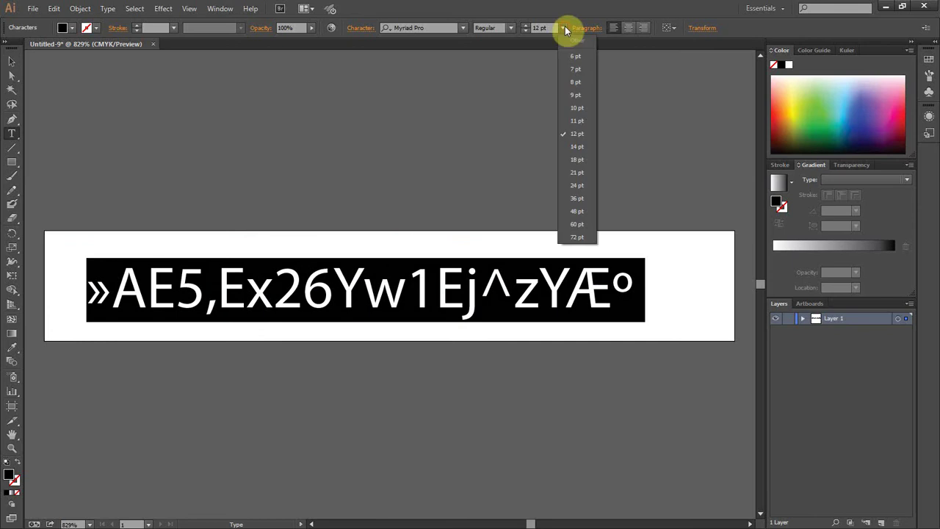
{"action": "left_click", "coordinate": [576, 93]}
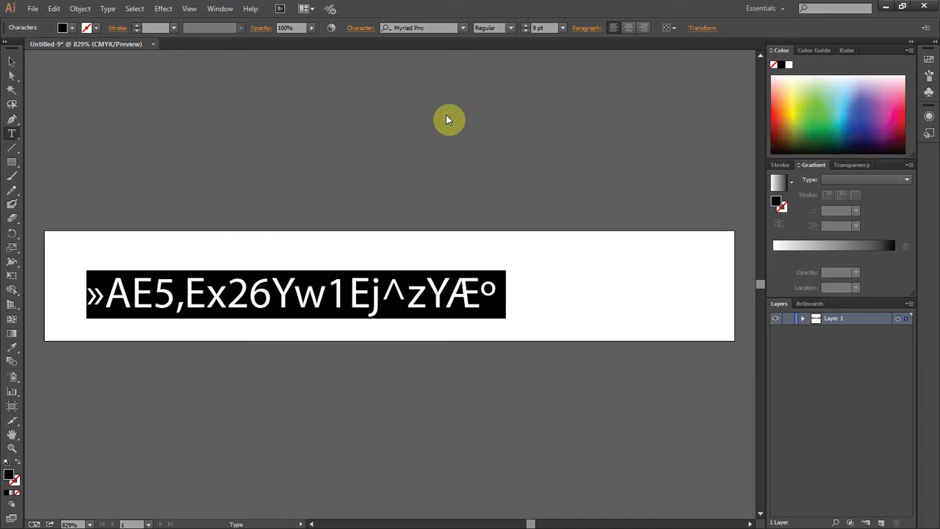
Set the whole line in Tengwar Annatar Italic and nudge it onto the artboard.
{"action": "left_click", "coordinate": [415, 290]}
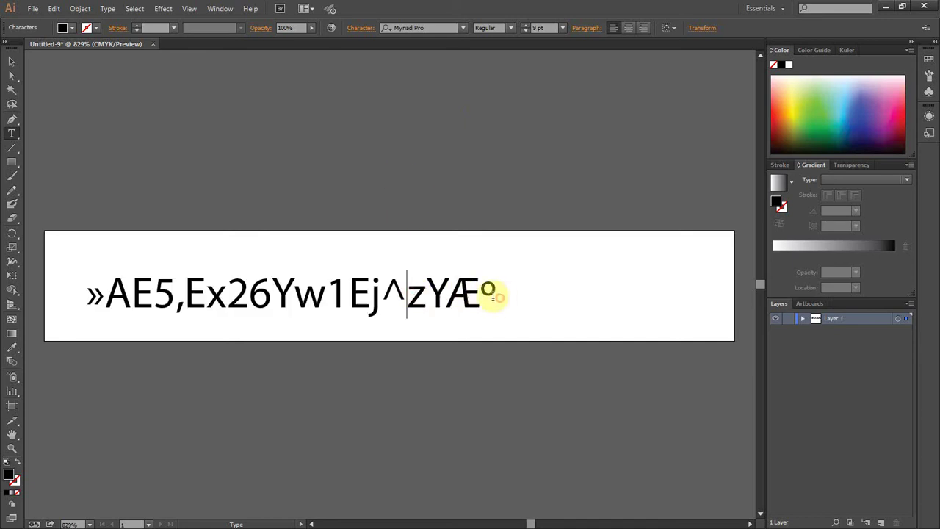
{"action": "left_click_drag", "start_coordinate": [492, 292], "coordinate": [38, 271]}
{"action": "left_click", "coordinate": [464, 28]}
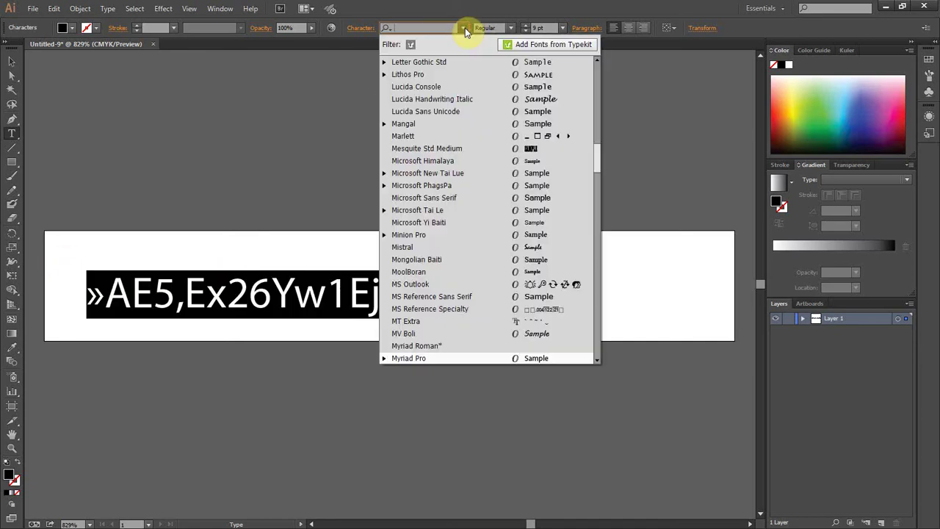
{"action": "type", "text": "teng"}
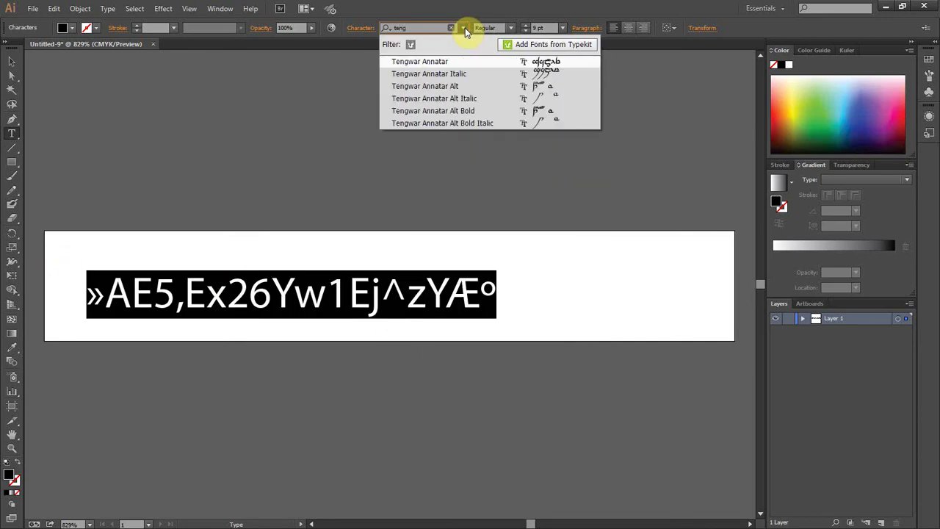
{"action": "left_click", "coordinate": [468, 75]}
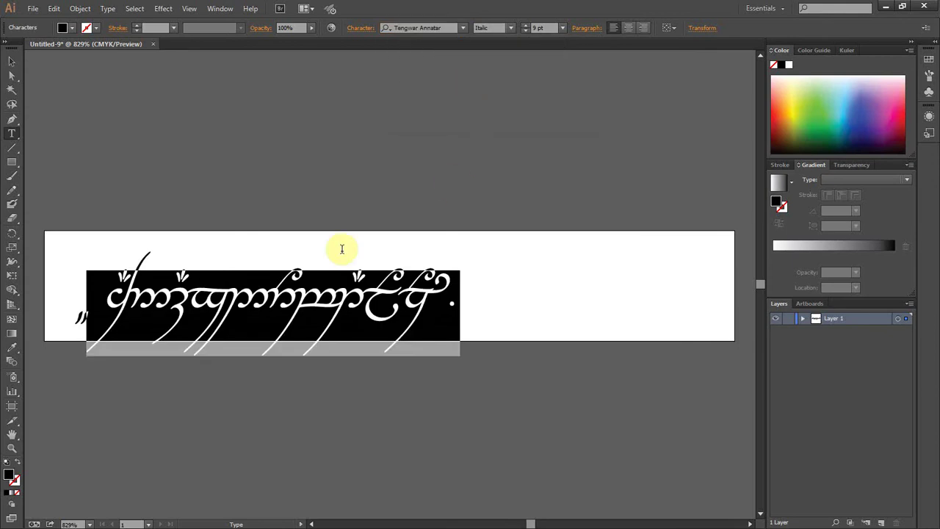
{"action": "left_click", "coordinate": [13, 67]}
{"action": "mouse_move", "coordinate": [240, 307]}
{"action": "left_mouse_down"}
{"action": "mouse_move", "coordinate": [269, 291]}
{"action": "mouse_move", "coordinate": [245, 274]}
{"action": "mouse_move", "coordinate": [239, 297]}
{"action": "left_mouse_up"}
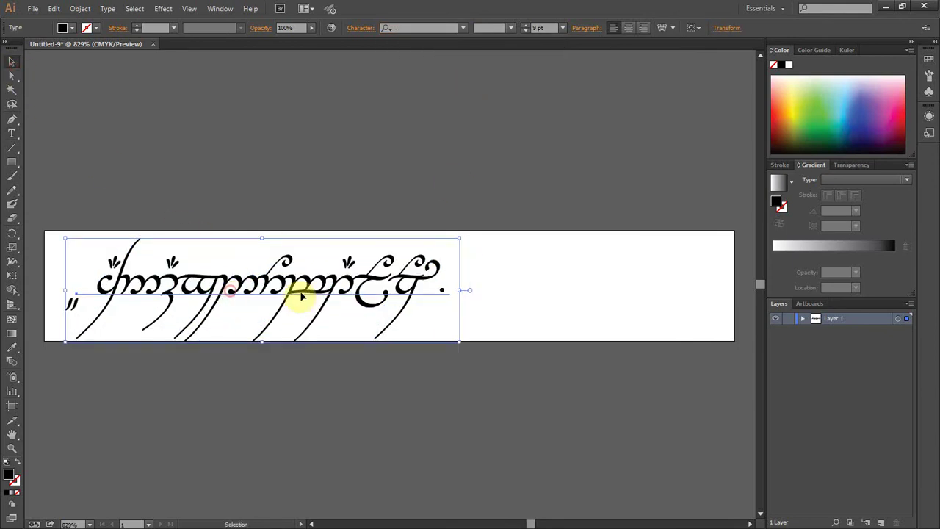
Set the line's first character in upright Tengwar Annatar.
{"action": "key", "text": "t"}
{"action": "double_click", "coordinate": [282, 293]}
{"action": "left_click", "coordinate": [98, 304]}
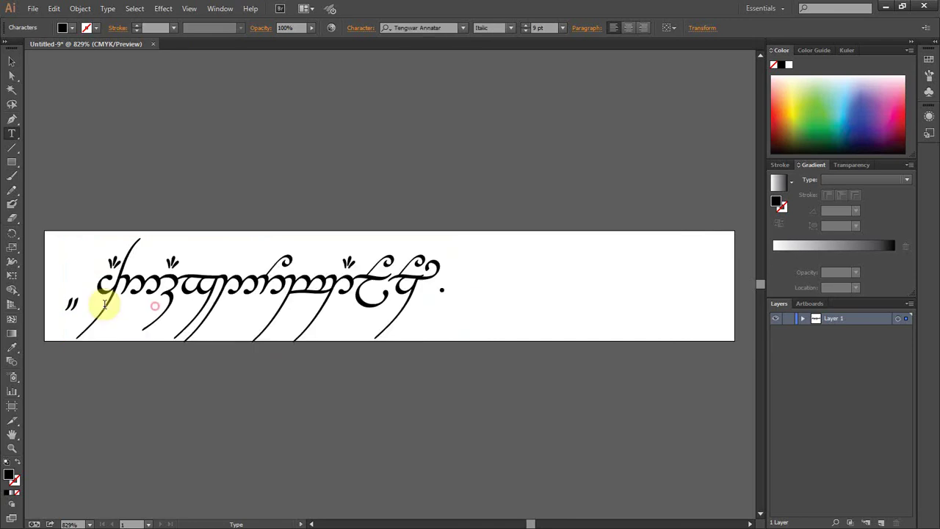
{"action": "left_click_drag", "start_coordinate": [98, 304], "coordinate": [44, 300]}
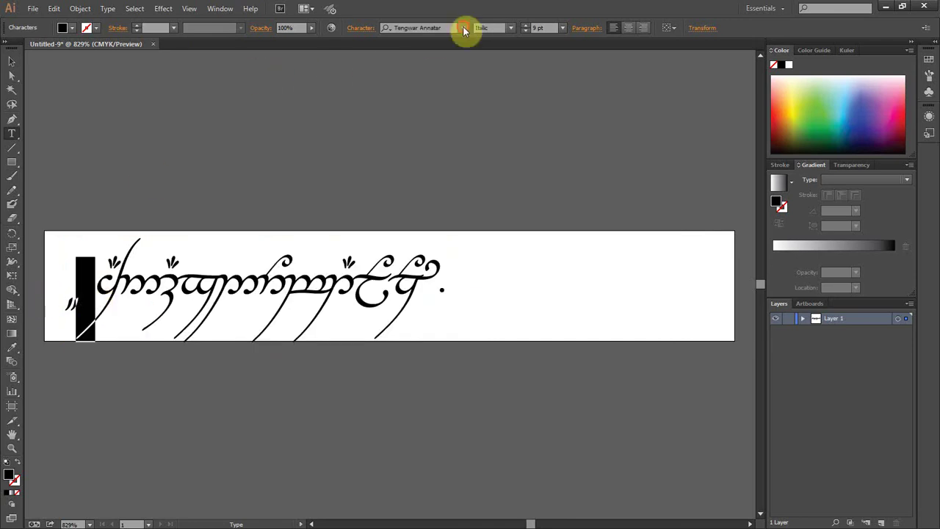
{"action": "left_click", "coordinate": [463, 28]}
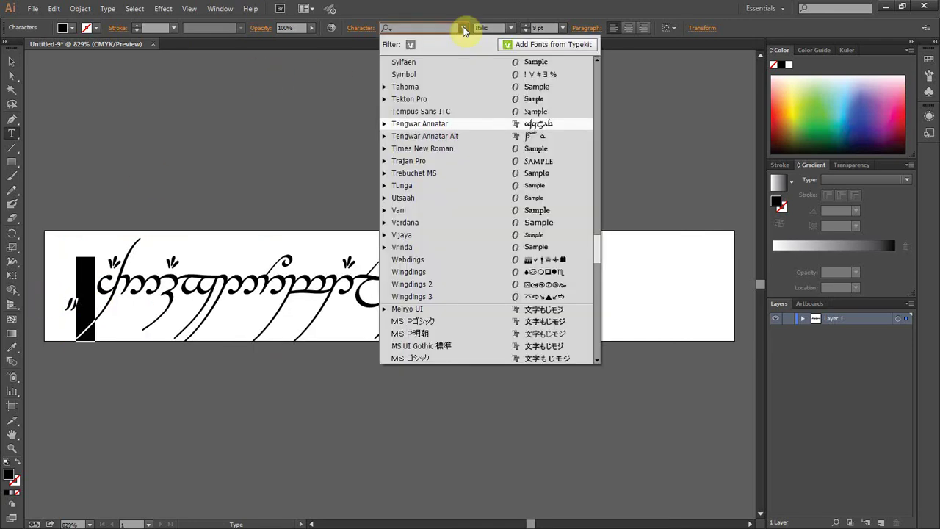
{"action": "left_click", "coordinate": [452, 127]}
Restyle one inner glyph of the inscription in Tengwar Annatar Alt.
{"action": "left_click", "coordinate": [453, 292]}
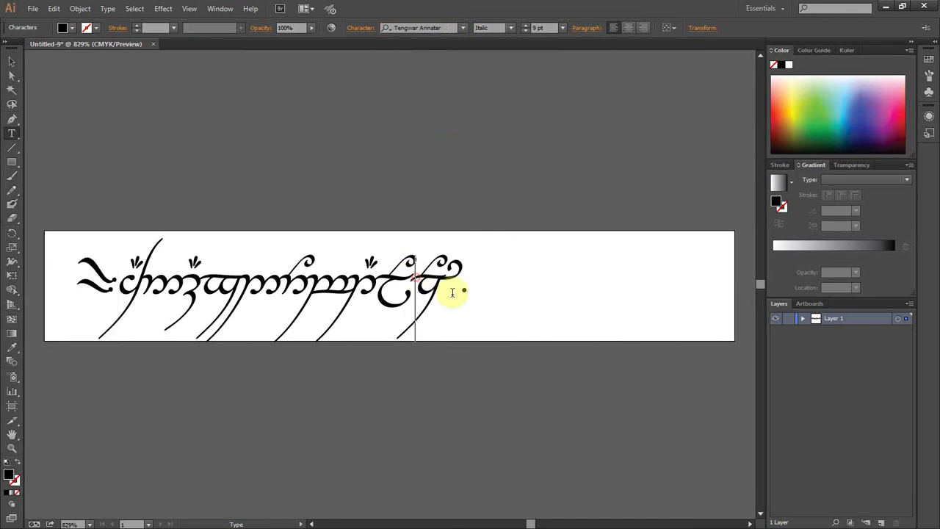
{"action": "left_click_drag", "start_coordinate": [377, 288], "coordinate": [403, 286]}
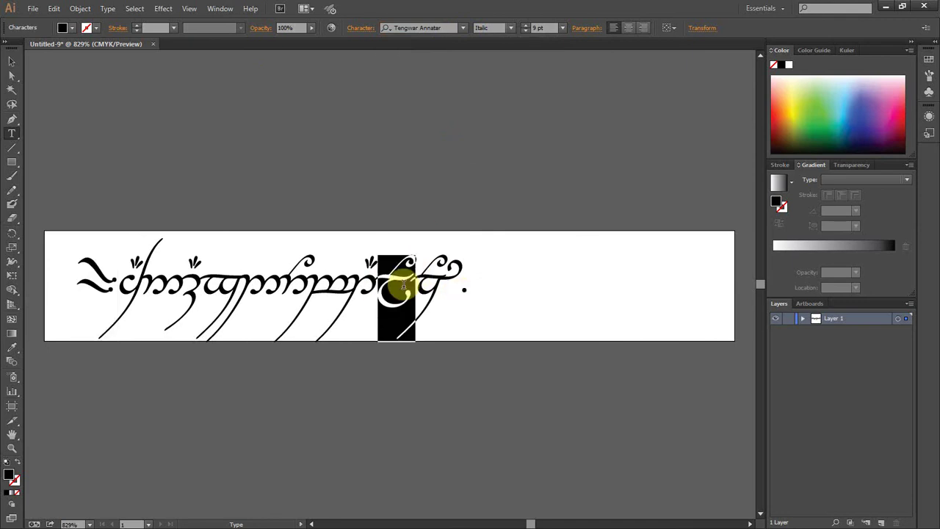
{"action": "left_click", "coordinate": [464, 28]}
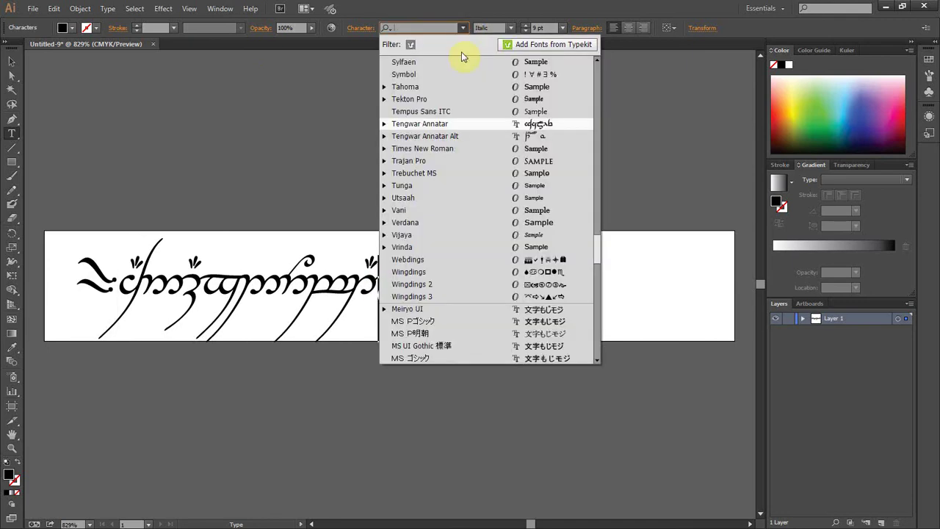
{"action": "left_click", "coordinate": [454, 137]}
{"action": "left_click", "coordinate": [419, 311]}
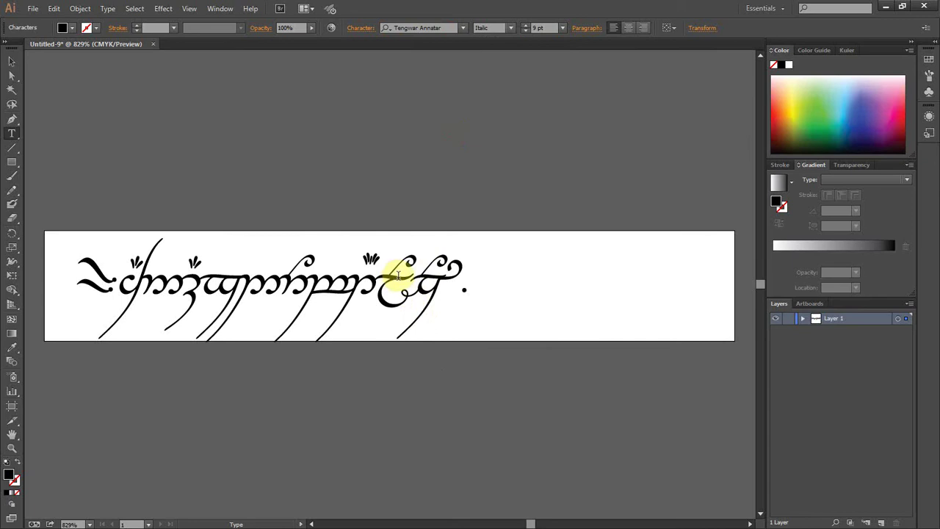
Retype a glyph as 'j' and set it and the final glyph in Tengwar Annatar Alt.
{"action": "key", "text": "shift+Left"}
{"action": "type", "text": "j"}
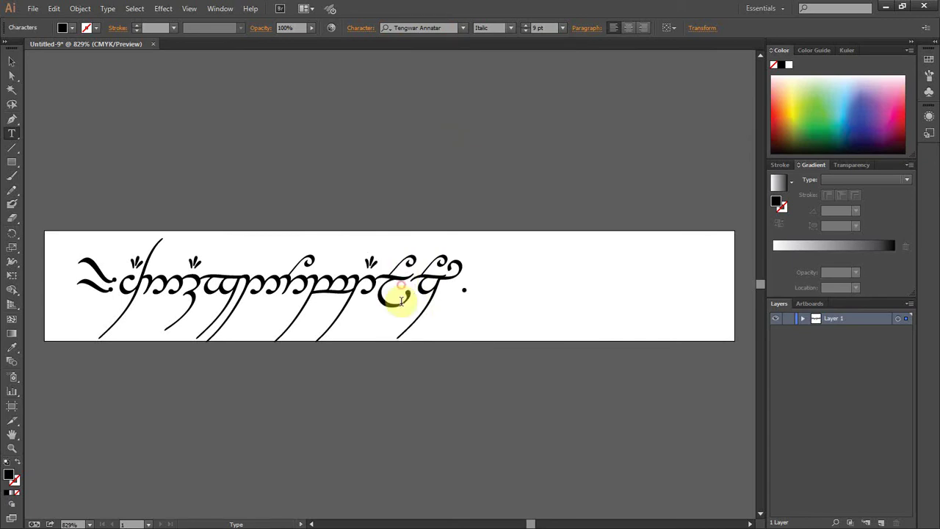
{"action": "key", "text": "shift+Left"}
{"action": "left_click", "coordinate": [464, 28]}
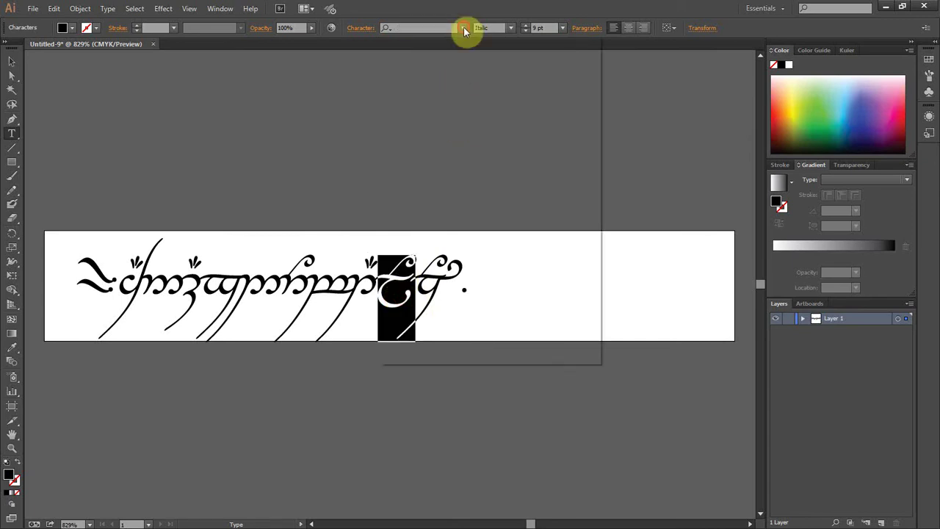
{"action": "left_click", "coordinate": [451, 139]}
{"action": "left_click", "coordinate": [419, 270]}
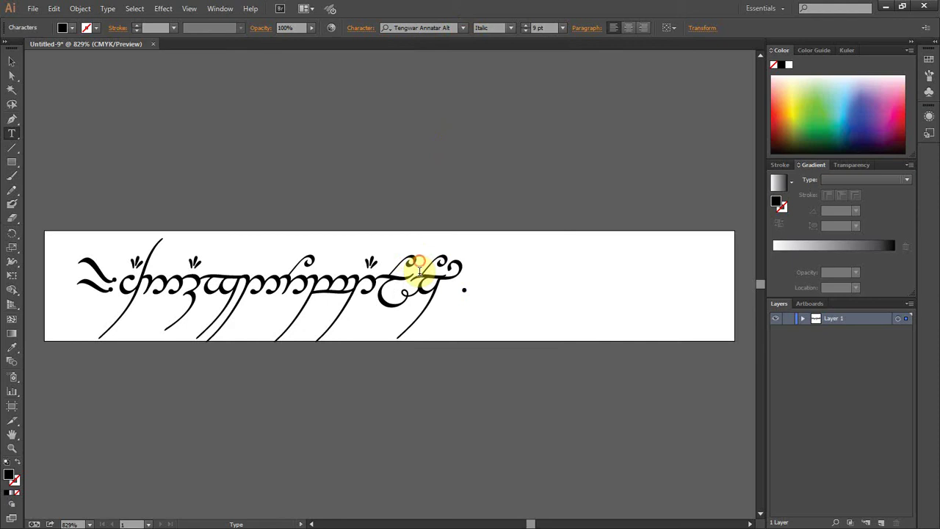
{"action": "left_click_drag", "start_coordinate": [415, 293], "coordinate": [454, 298]}
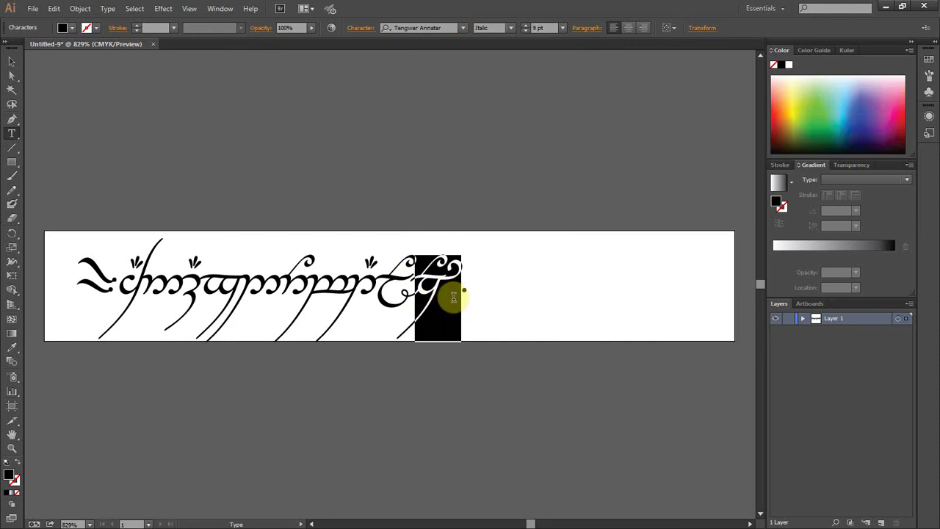
{"action": "left_click", "coordinate": [463, 27]}
{"action": "left_click", "coordinate": [464, 138]}
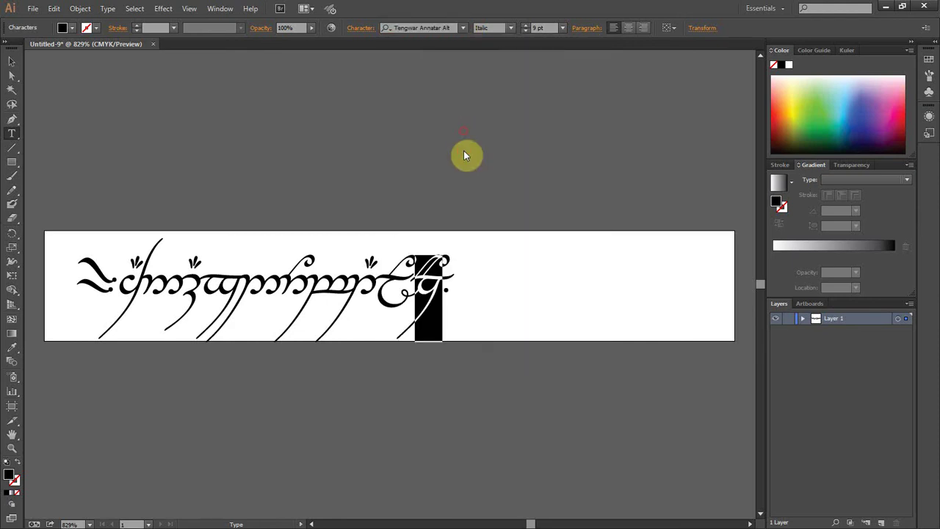
Move the inscription text toward the artboard's left edge.
{"action": "left_click", "coordinate": [437, 283]}
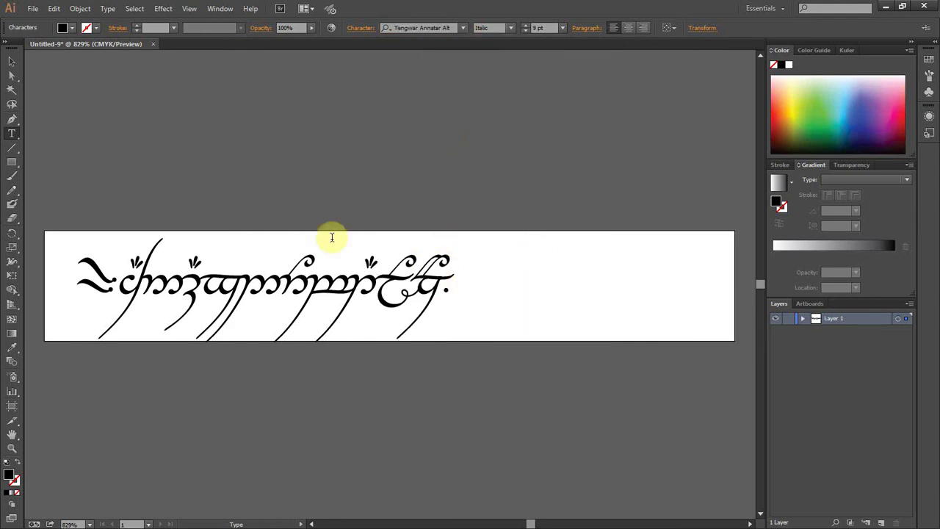
{"action": "left_click", "coordinate": [13, 66]}
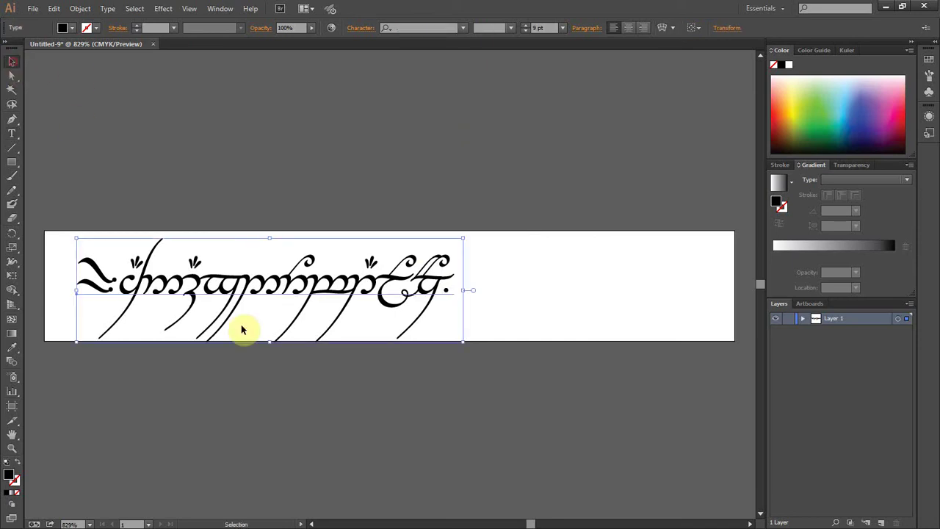
{"action": "left_click_drag", "start_coordinate": [303, 292], "coordinate": [279, 287]}
{"action": "left_click", "coordinate": [430, 118]}
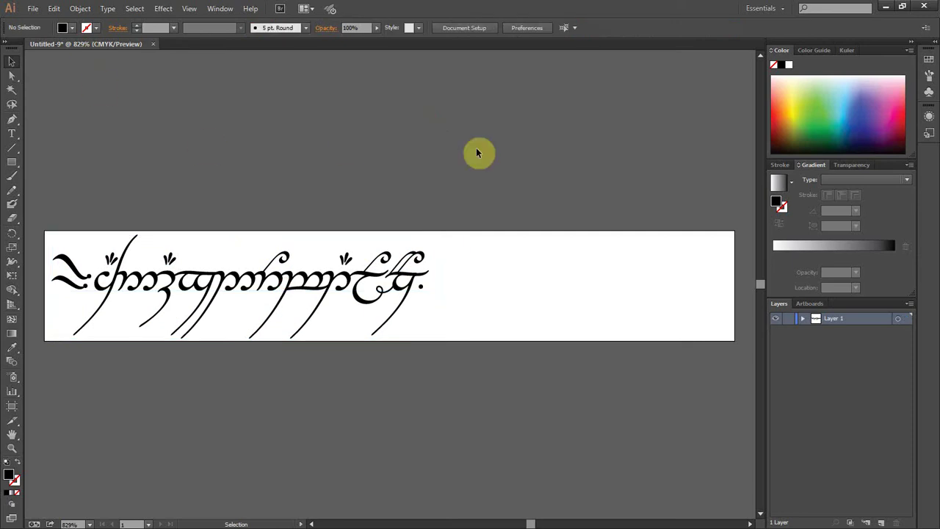
Narrow the artboard to 28.59 × 8 mm so it frames the inscription.
{"action": "left_click", "coordinate": [468, 28]}
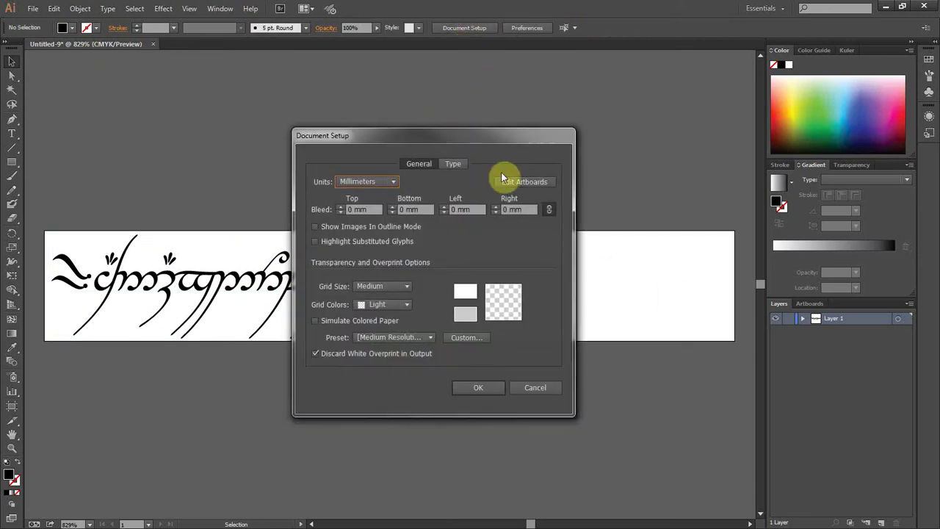
{"action": "left_click", "coordinate": [540, 181]}
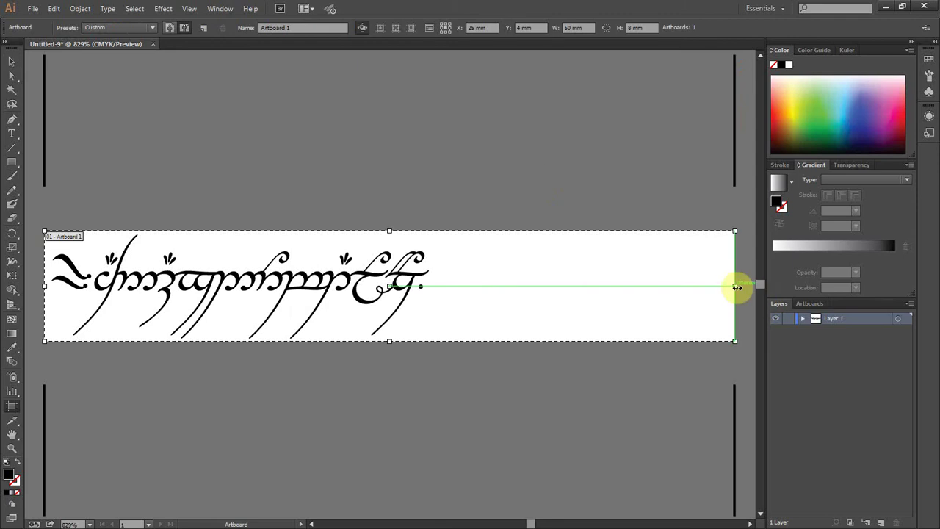
{"action": "left_click_drag", "start_coordinate": [734, 286], "coordinate": [439, 298]}
{"action": "key", "text": "Return"}
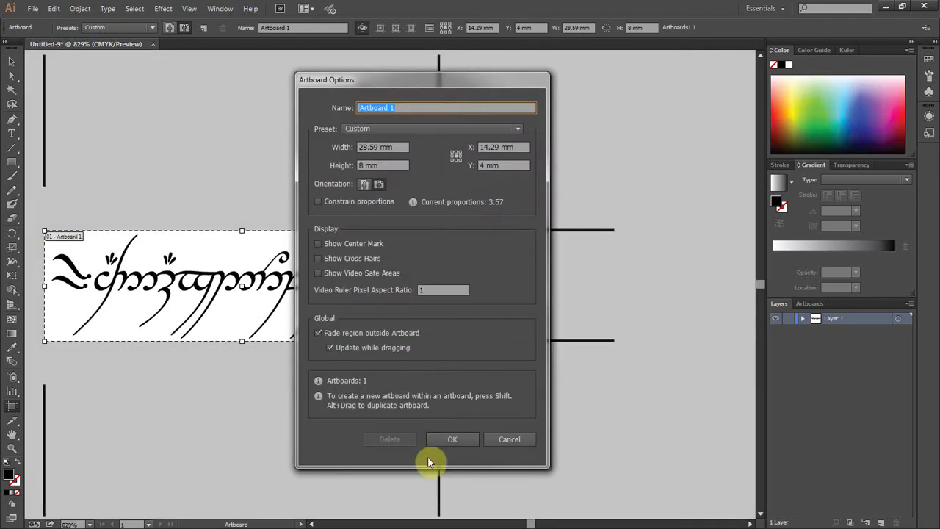
{"action": "left_click", "coordinate": [451, 438]}
{"action": "left_click", "coordinate": [12, 60]}
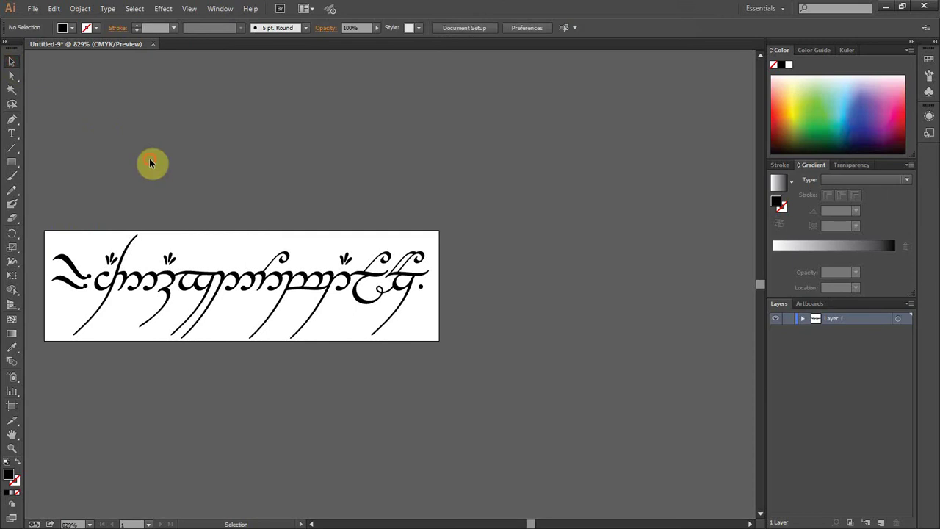
{"action": "left_click_drag", "start_coordinate": [222, 271], "coordinate": [345, 283]}
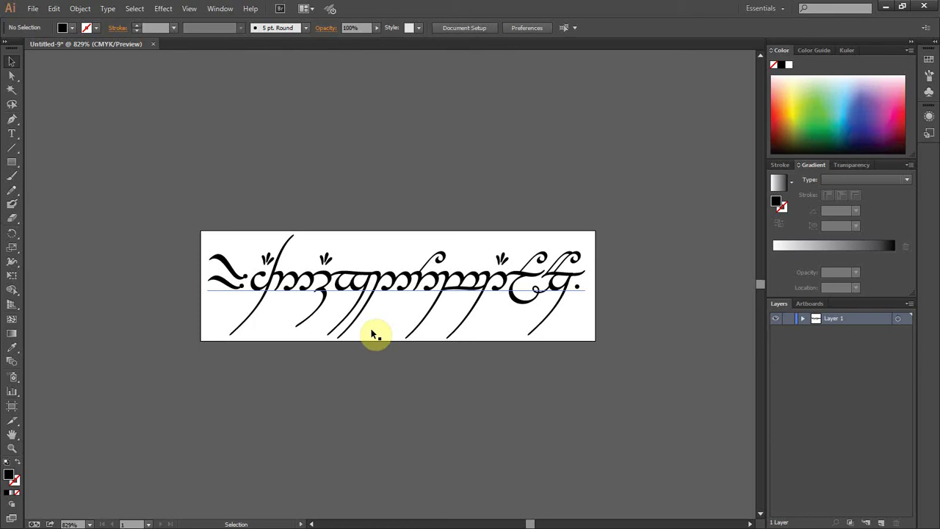
Convert the inscription text to outlines.
{"action": "left_click", "coordinate": [434, 282]}
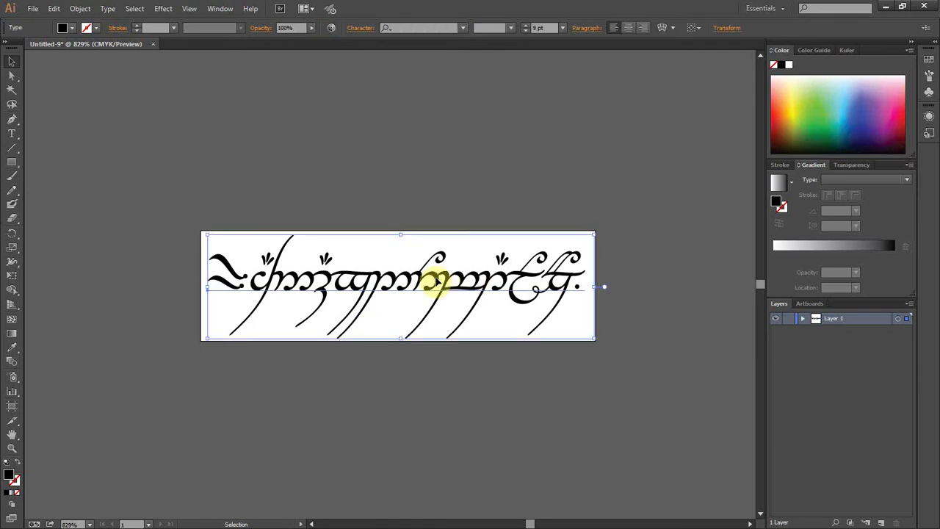
{"action": "left_click", "coordinate": [108, 8]}
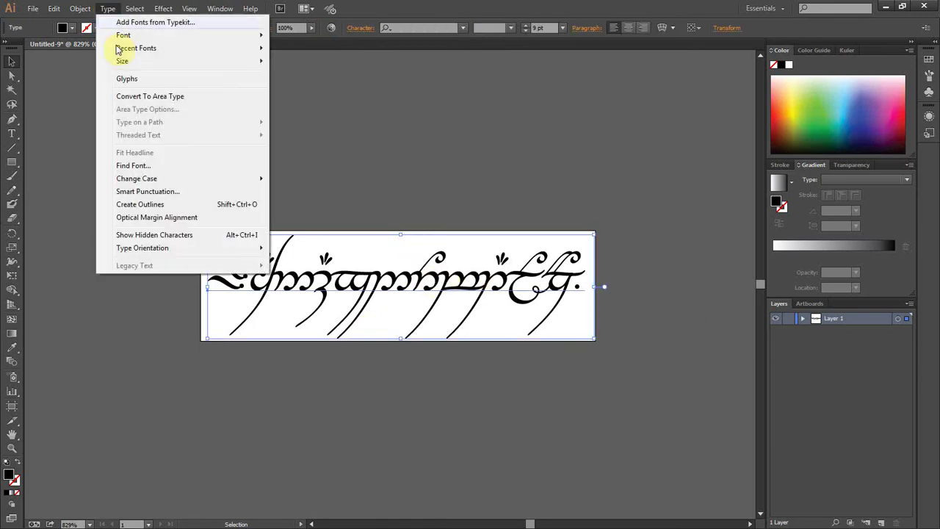
{"action": "left_click", "coordinate": [139, 204]}
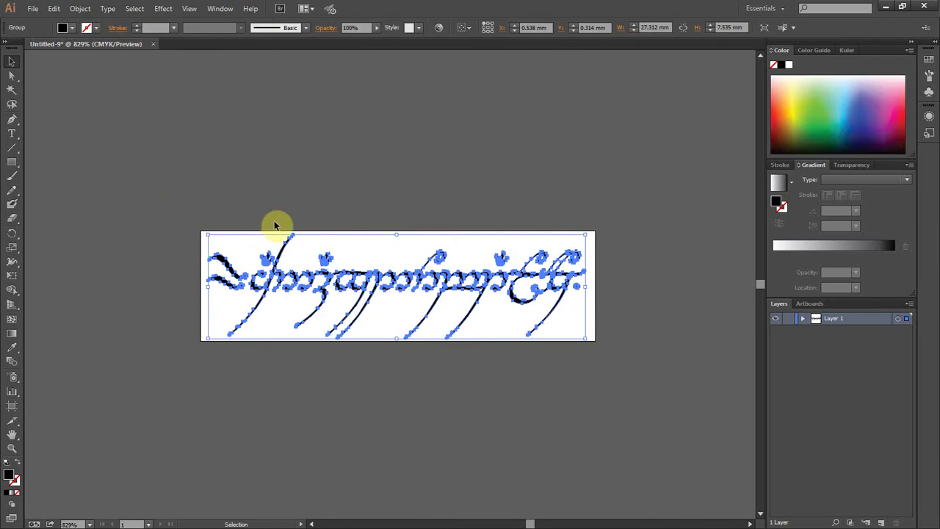
Set the fill of the outlined letter group to None.
{"action": "scroll", "coordinate": [283, 294], "scroll_direction": "up", "scroll_amount": 5}
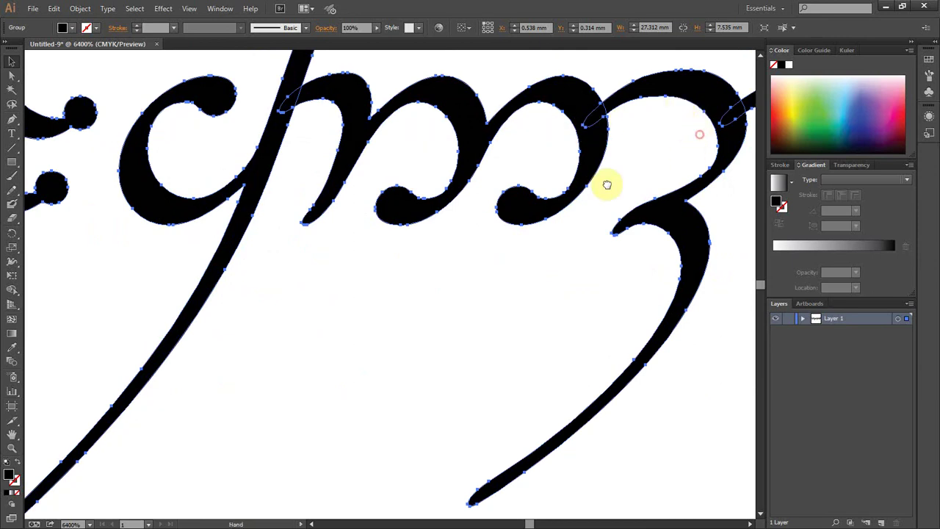
{"action": "left_click_drag", "start_coordinate": [606, 184], "coordinate": [279, 252]}
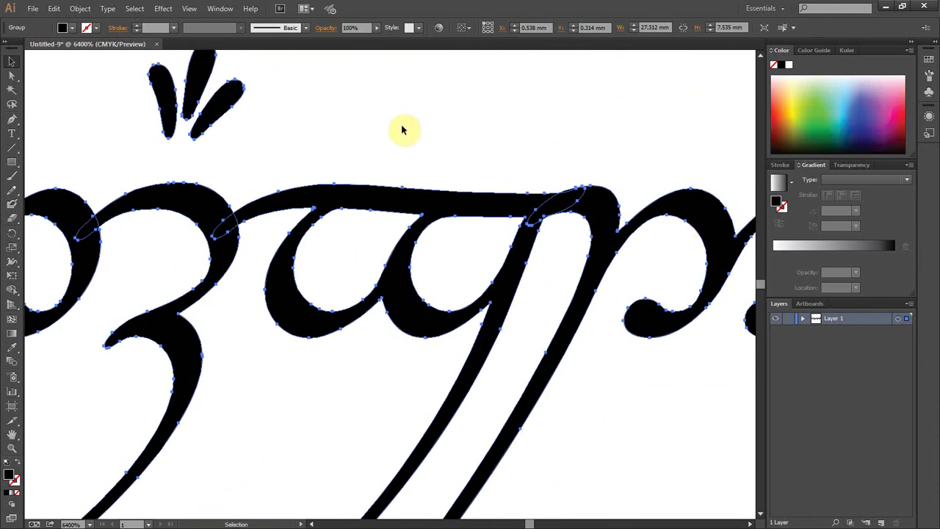
{"action": "scroll", "coordinate": [389, 125], "scroll_direction": "down", "scroll_amount": 4}
{"action": "scroll", "coordinate": [384, 129], "scroll_direction": "down", "scroll_amount": 2}
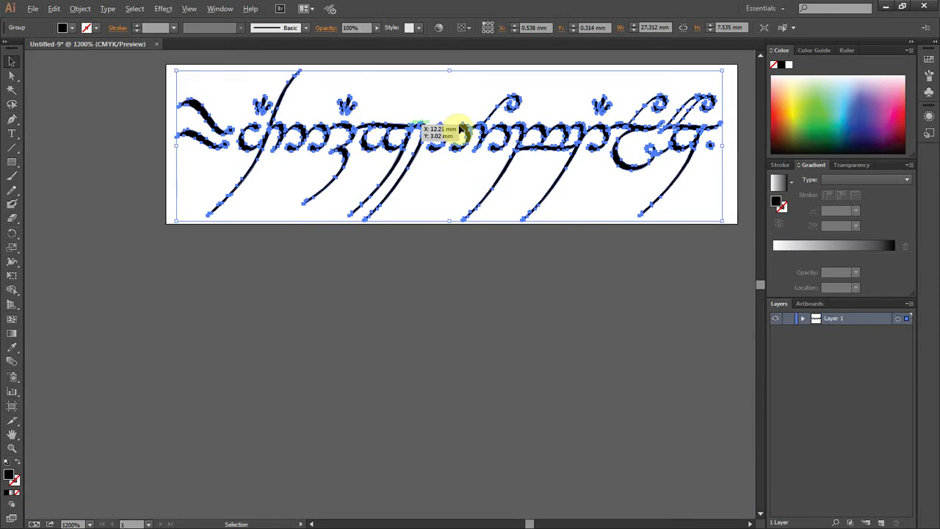
{"action": "left_click_drag", "start_coordinate": [537, 91], "coordinate": [497, 155]}
{"action": "left_click", "coordinate": [725, 281]}
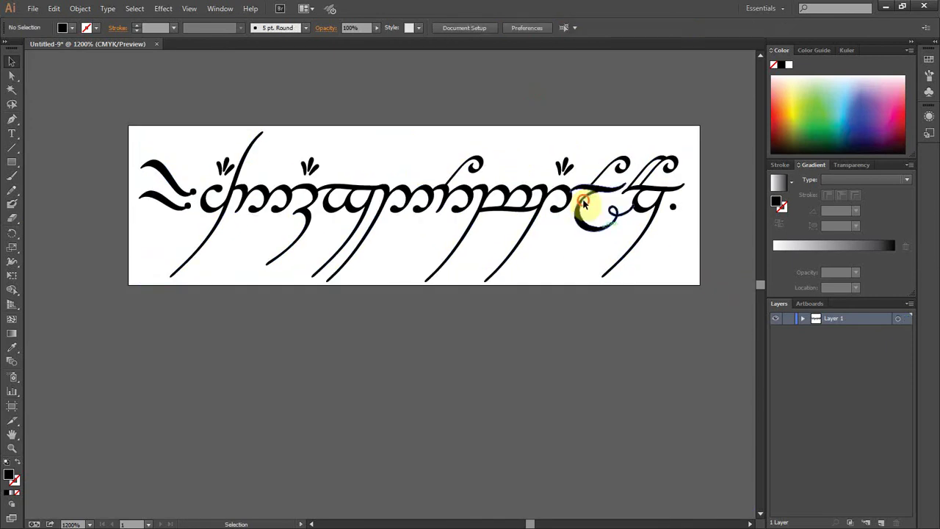
{"action": "left_click", "coordinate": [579, 205]}
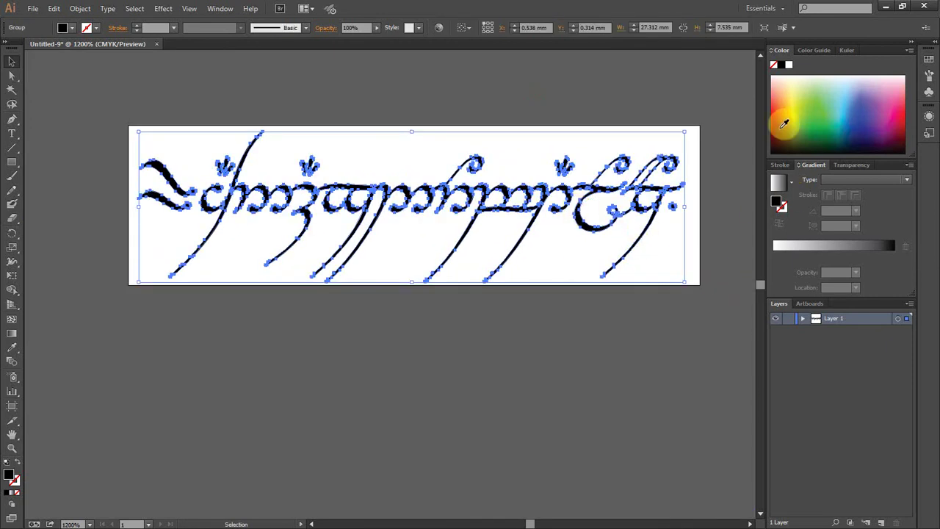
{"action": "left_click", "coordinate": [775, 66]}
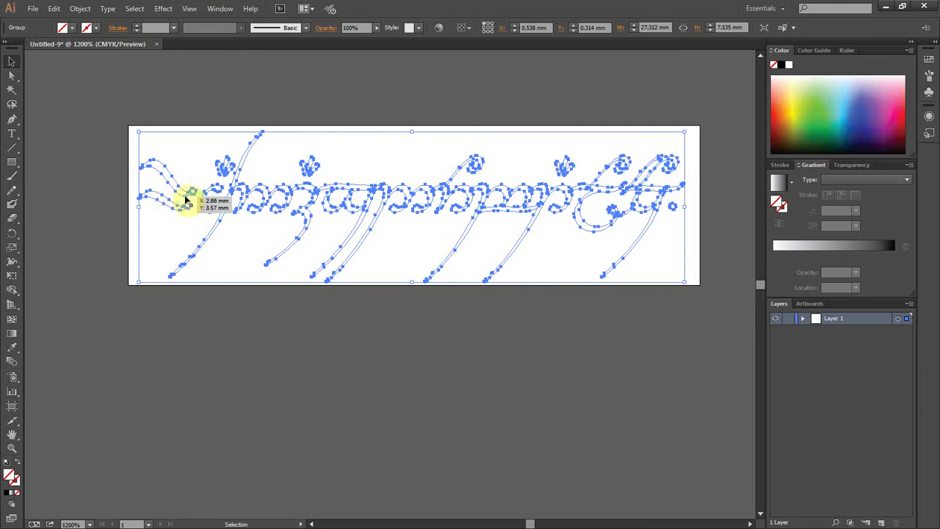
With the Shape Builder, merge the first letters and middle letter into the top stroke.
{"action": "scroll", "coordinate": [216, 204], "scroll_direction": "up", "scroll_amount": 3}
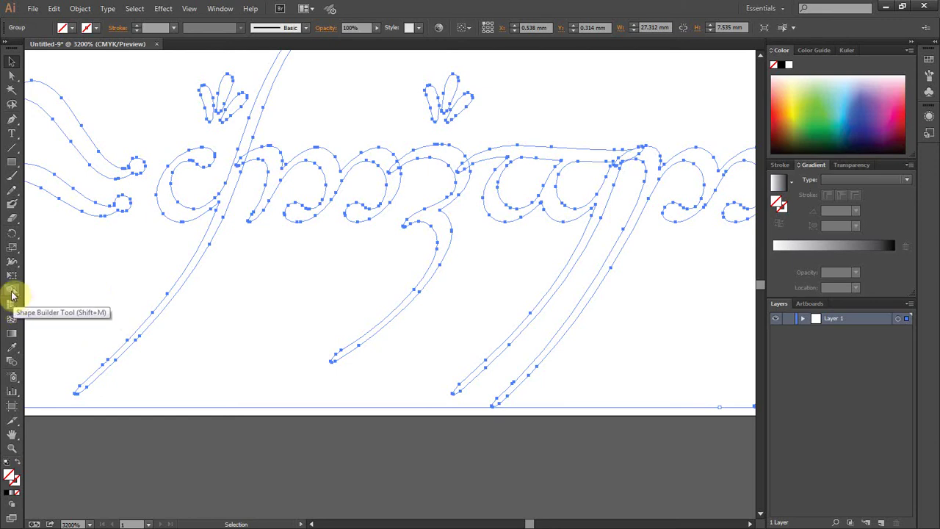
{"action": "left_click", "coordinate": [12, 293]}
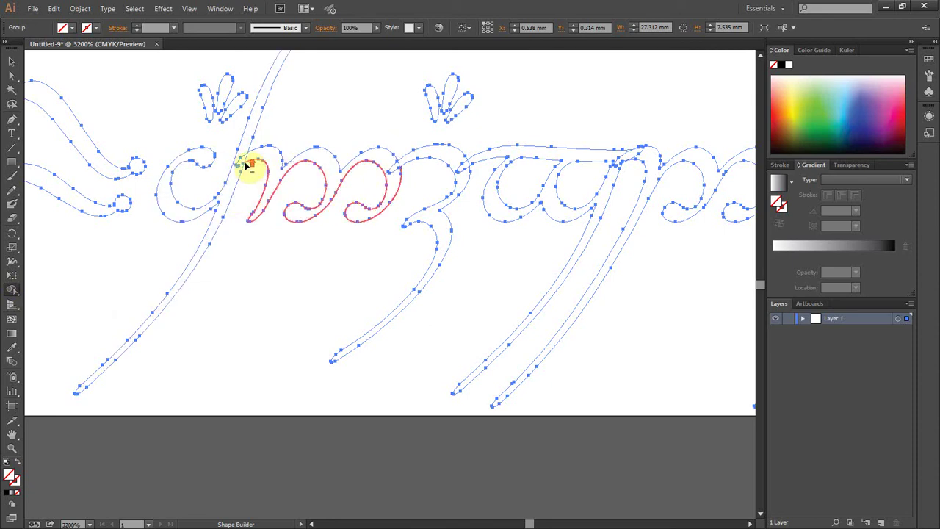
{"action": "scroll", "coordinate": [248, 164], "scroll_direction": "up", "scroll_amount": 2}
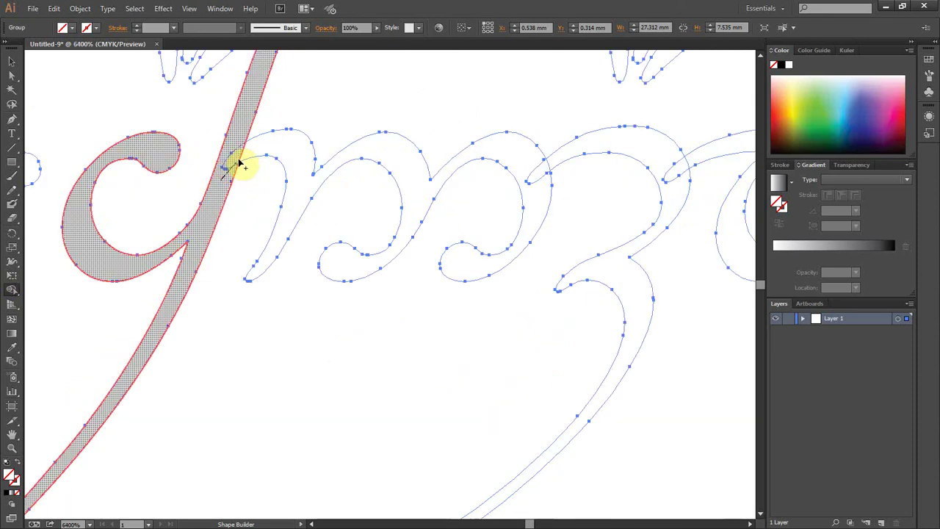
{"action": "left_click_drag", "start_coordinate": [239, 163], "coordinate": [558, 172]}
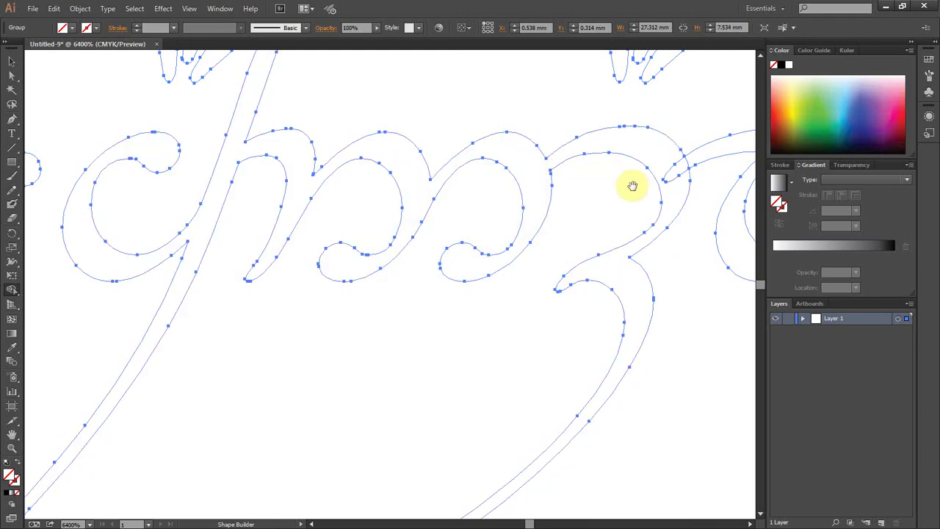
{"action": "mouse_move", "coordinate": [631, 184]}
{"action": "left_mouse_down"}
{"action": "mouse_move", "coordinate": [570, 218]}
{"action": "mouse_move", "coordinate": [460, 246]}
{"action": "left_mouse_up"}
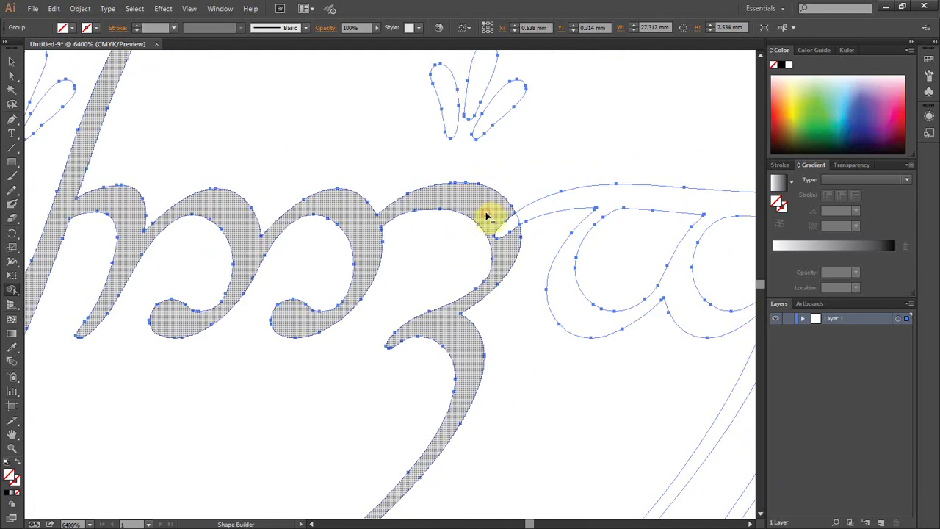
{"action": "mouse_move", "coordinate": [487, 214]}
{"action": "left_mouse_down"}
{"action": "mouse_move", "coordinate": [543, 232]}
{"action": "mouse_move", "coordinate": [546, 224]}
{"action": "mouse_move", "coordinate": [533, 216]}
{"action": "mouse_move", "coordinate": [429, 241]}
{"action": "mouse_move", "coordinate": [264, 241]}
{"action": "mouse_move", "coordinate": [440, 220]}
{"action": "mouse_move", "coordinate": [455, 184]}
{"action": "mouse_move", "coordinate": [505, 215]}
{"action": "left_mouse_up"}
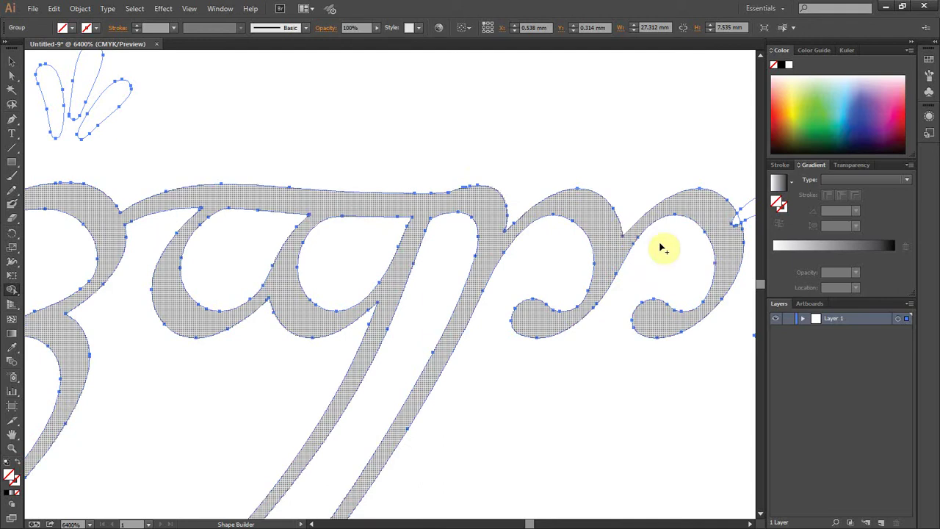
{"action": "left_click_drag", "start_coordinate": [661, 247], "coordinate": [323, 286]}
{"action": "mouse_move", "coordinate": [399, 244]}
{"action": "left_mouse_down"}
{"action": "mouse_move", "coordinate": [404, 213]}
{"action": "mouse_move", "coordinate": [474, 185]}
{"action": "left_mouse_up"}
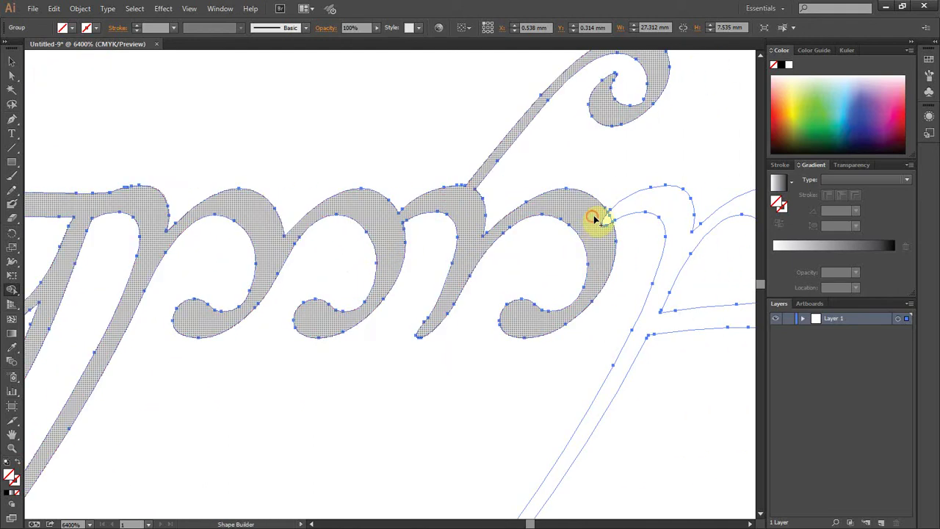
Merge the descender, junction and remaining connected letters further along the inscription.
{"action": "left_click_drag", "start_coordinate": [711, 291], "coordinate": [329, 254]}
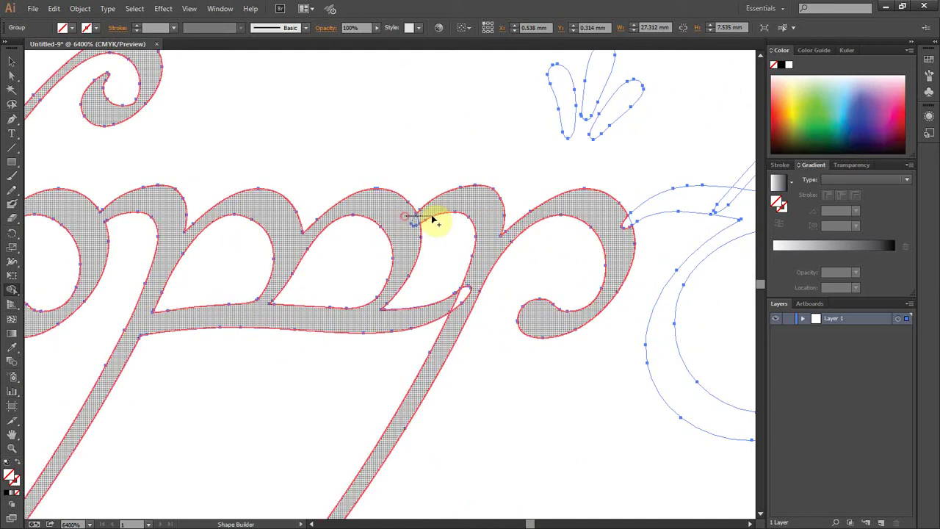
{"action": "left_click_drag", "start_coordinate": [448, 309], "coordinate": [475, 291]}
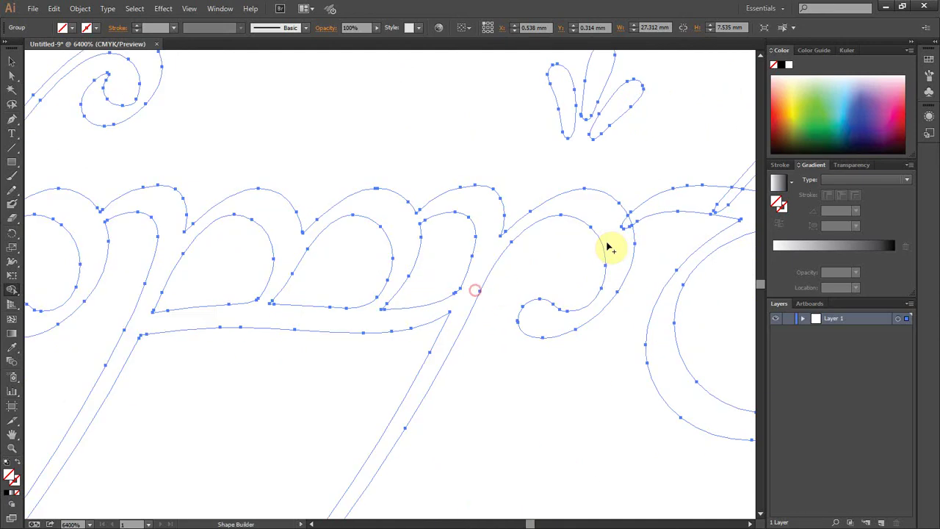
{"action": "left_click_drag", "start_coordinate": [542, 319], "coordinate": [298, 330]}
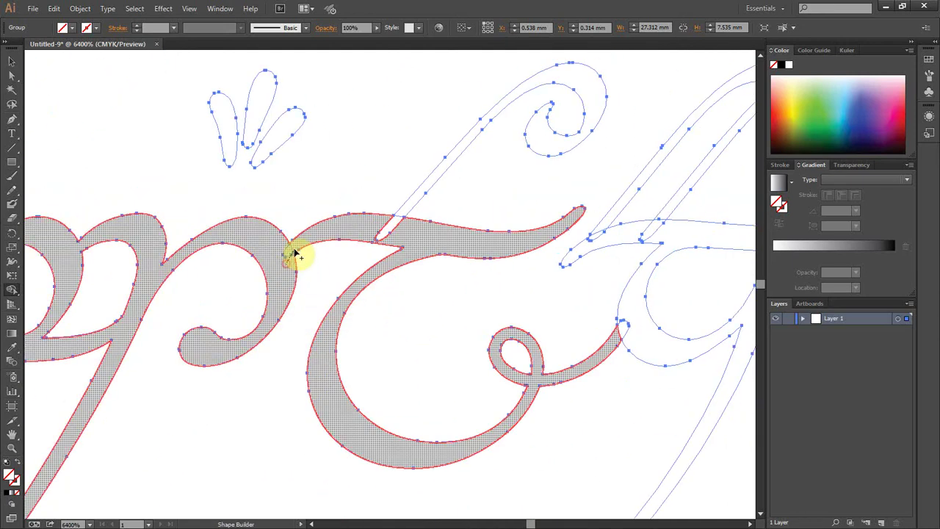
{"action": "mouse_move", "coordinate": [362, 223]}
{"action": "left_mouse_down"}
{"action": "mouse_move", "coordinate": [376, 244]}
{"action": "mouse_move", "coordinate": [403, 226]}
{"action": "left_mouse_up"}
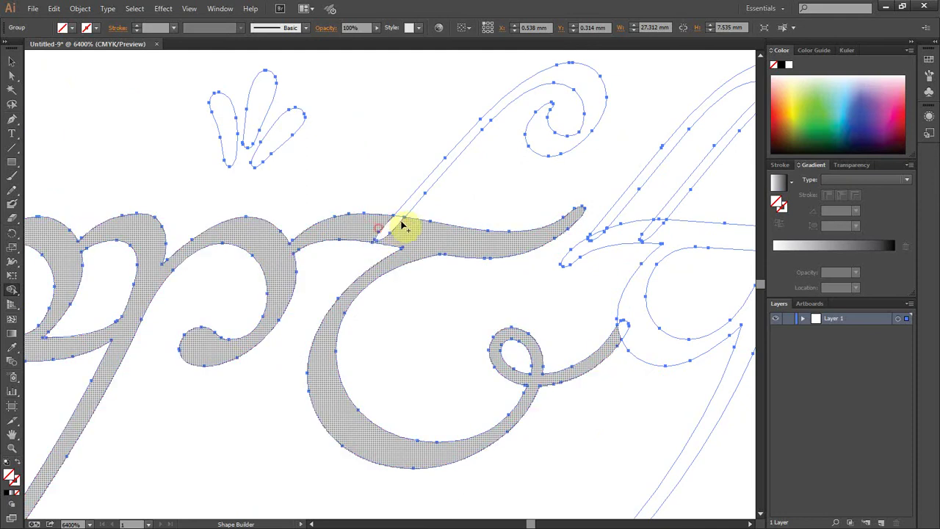
{"action": "mouse_move", "coordinate": [602, 250]}
{"action": "left_mouse_down"}
{"action": "mouse_move", "coordinate": [602, 235]}
{"action": "mouse_move", "coordinate": [660, 248]}
{"action": "left_mouse_up"}
{"action": "mouse_move", "coordinate": [608, 347]}
{"action": "left_mouse_down"}
{"action": "mouse_move", "coordinate": [636, 308]}
{"action": "mouse_move", "coordinate": [639, 334]}
{"action": "mouse_move", "coordinate": [661, 357]}
{"action": "left_mouse_up"}
{"action": "scroll", "coordinate": [478, 361], "scroll_direction": "right", "scroll_amount": 5}
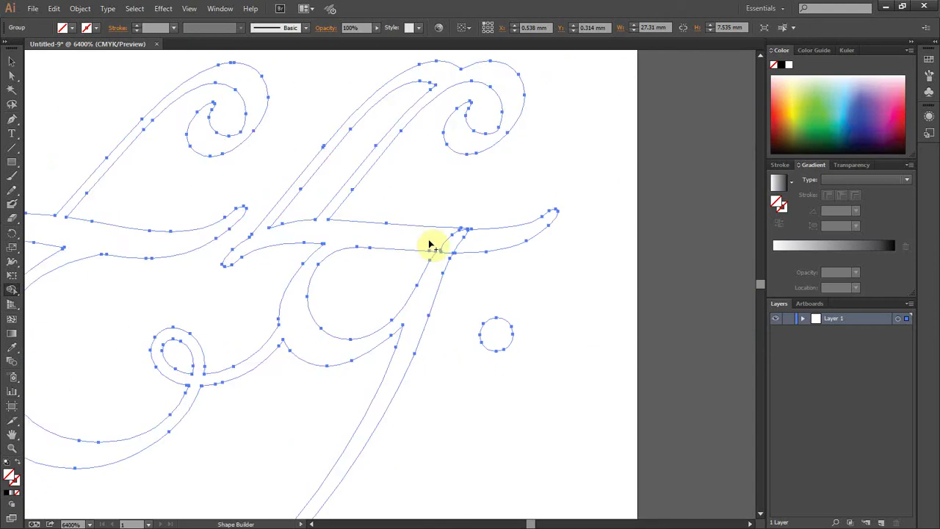
{"action": "mouse_move", "coordinate": [432, 233]}
{"action": "left_mouse_down"}
{"action": "mouse_move", "coordinate": [485, 251]}
{"action": "mouse_move", "coordinate": [470, 224]}
{"action": "mouse_move", "coordinate": [461, 262]}
{"action": "mouse_move", "coordinate": [434, 267]}
{"action": "left_mouse_up"}
{"action": "scroll", "coordinate": [367, 304], "scroll_direction": "down", "scroll_amount": 3}
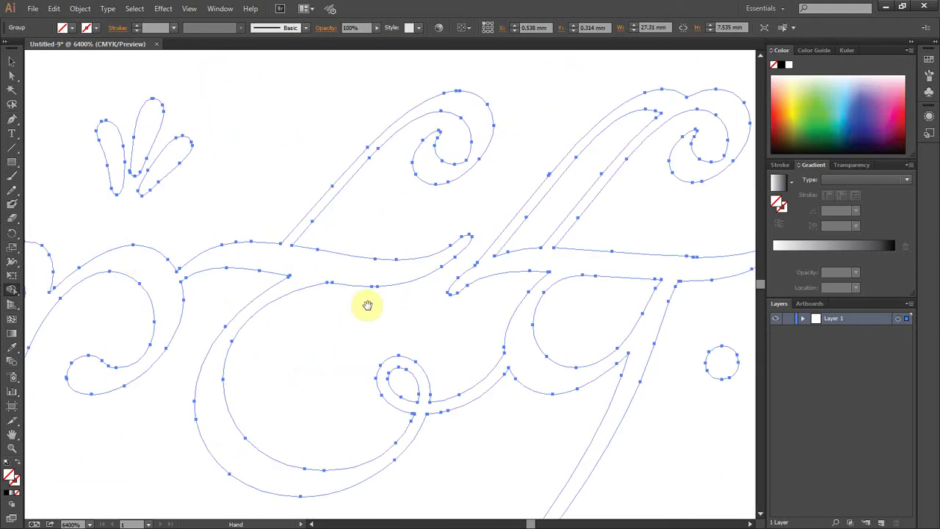
{"action": "scroll", "coordinate": [174, 279], "scroll_direction": "down", "scroll_amount": 2}
{"action": "left_click_drag", "start_coordinate": [183, 283], "coordinate": [577, 285]}
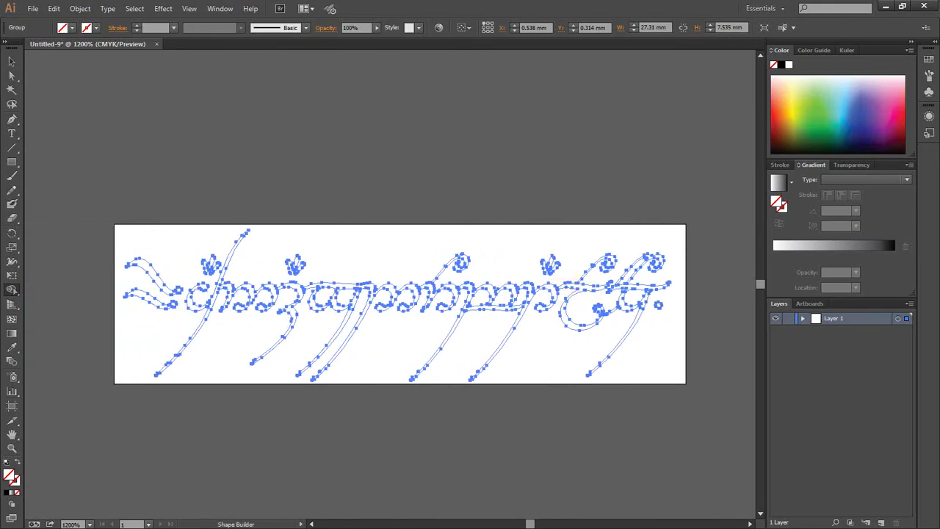
Expand Layer 1 and its group to list the six compound paths.
{"action": "left_click", "coordinate": [345, 287]}
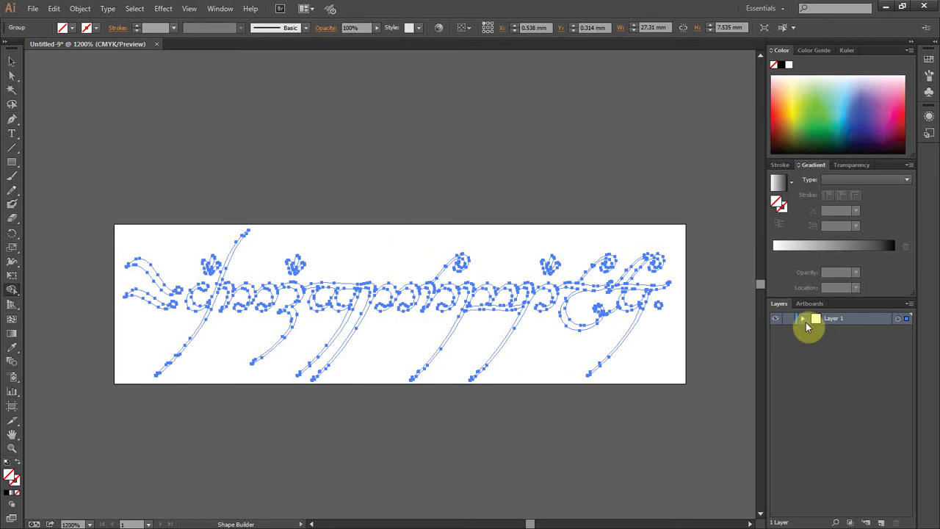
{"action": "left_click", "coordinate": [805, 319]}
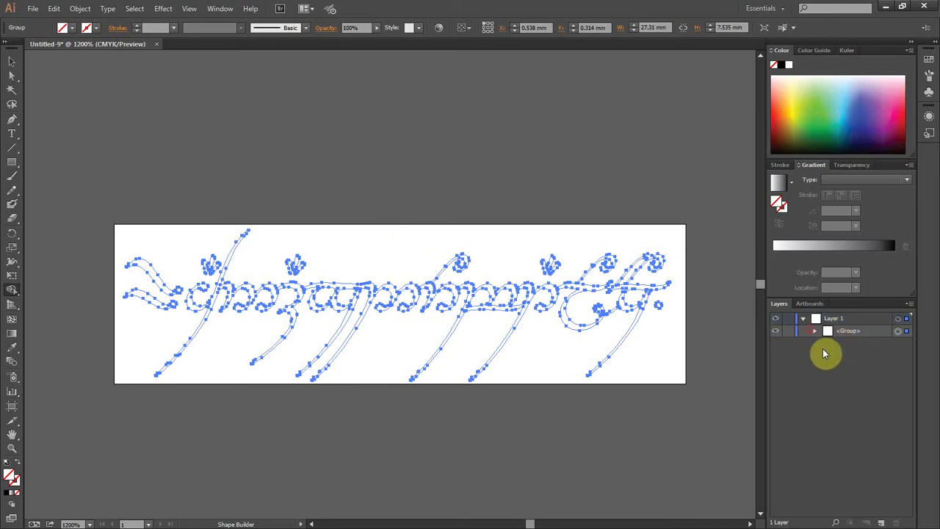
{"action": "left_click", "coordinate": [814, 331]}
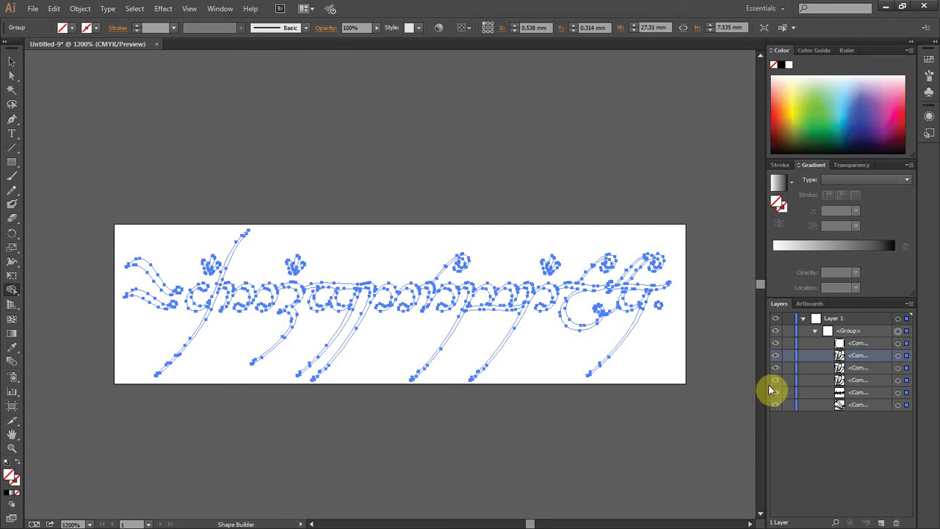
Ungroup the inscription's letter shapes.
{"action": "left_click_drag", "start_coordinate": [764, 385], "coordinate": [738, 385]}
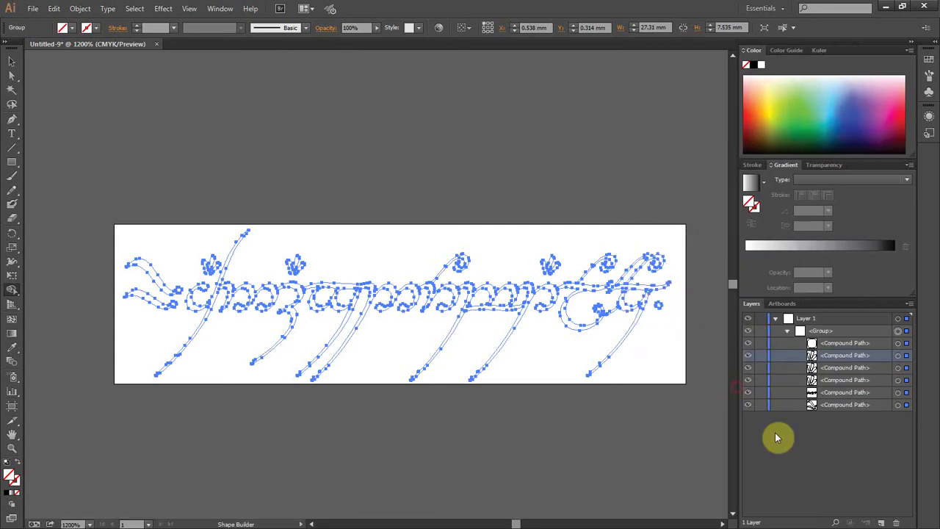
{"action": "left_click", "coordinate": [835, 331]}
{"action": "right_click", "coordinate": [598, 341]}
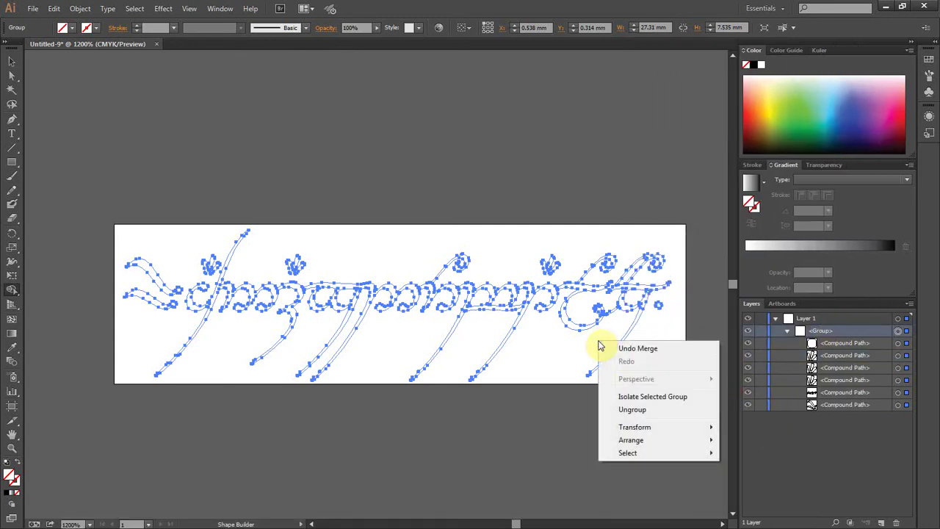
{"action": "left_click", "coordinate": [631, 411]}
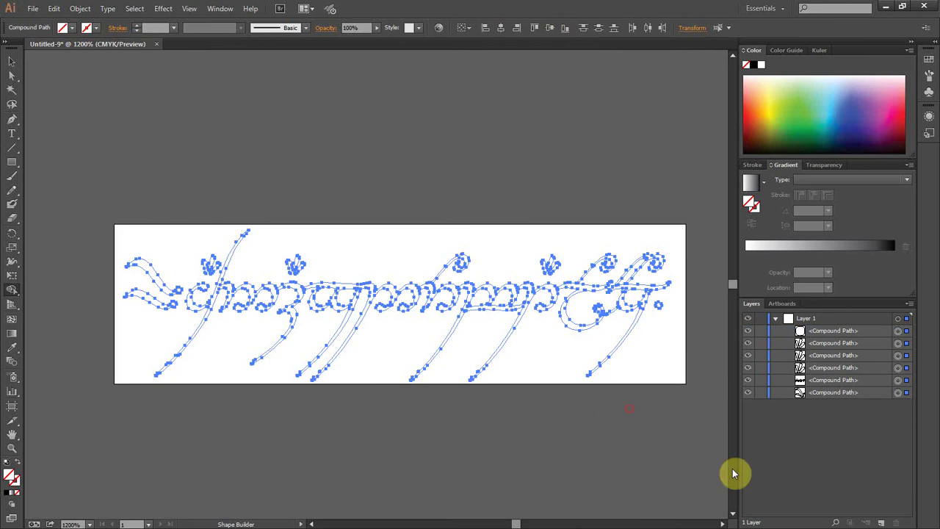
Release the compound paths into separate individual paths.
{"action": "right_click", "coordinate": [553, 367]}
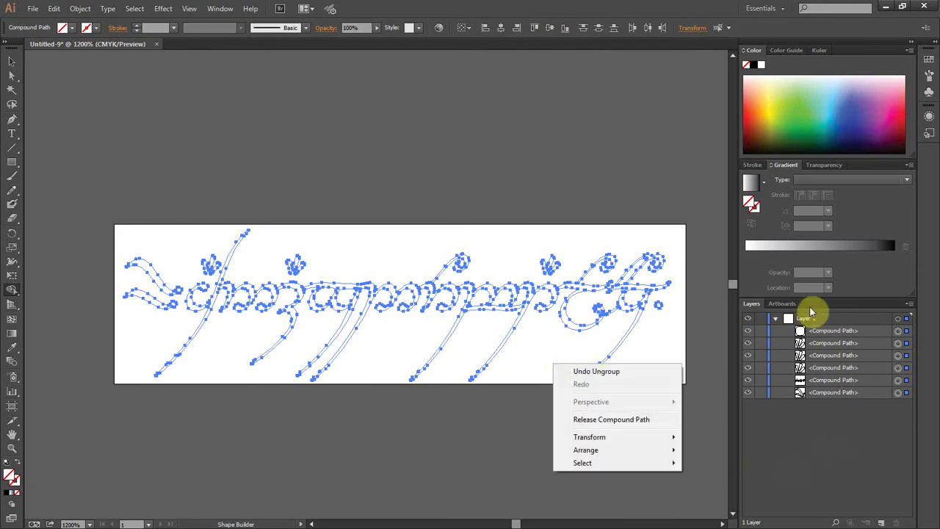
{"action": "left_click", "coordinate": [811, 320]}
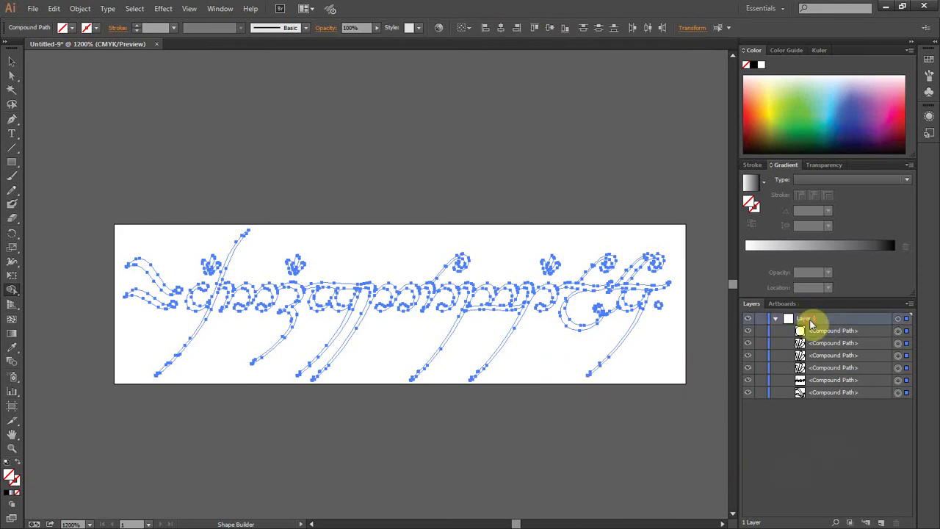
{"action": "right_click", "coordinate": [545, 341]}
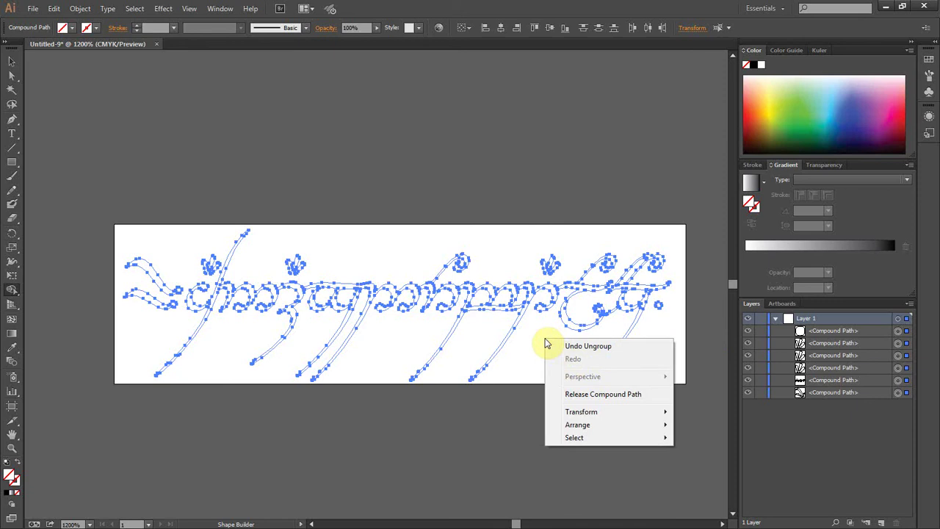
{"action": "left_click", "coordinate": [595, 395]}
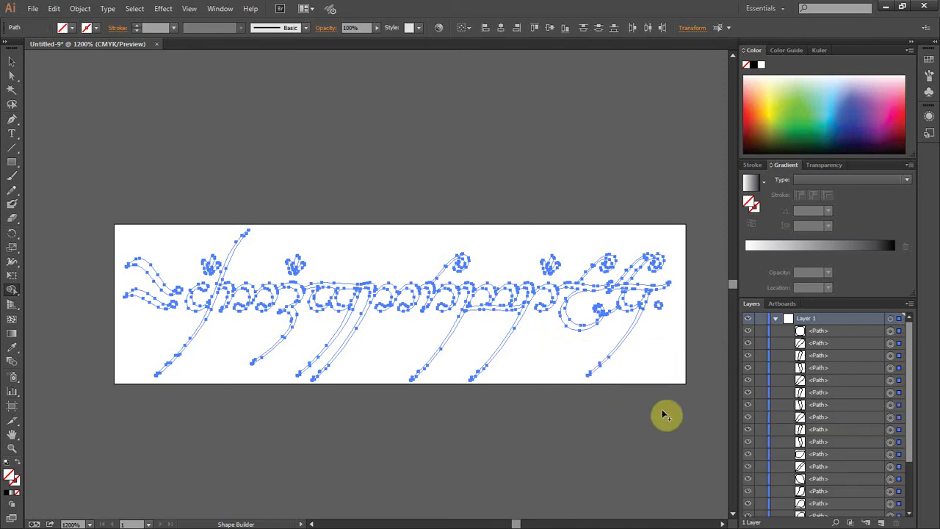
{"action": "scroll", "coordinate": [814, 357], "scroll_direction": "down", "scroll_amount": 3}
{"action": "scroll", "coordinate": [816, 364], "scroll_direction": "up", "scroll_amount": 5}
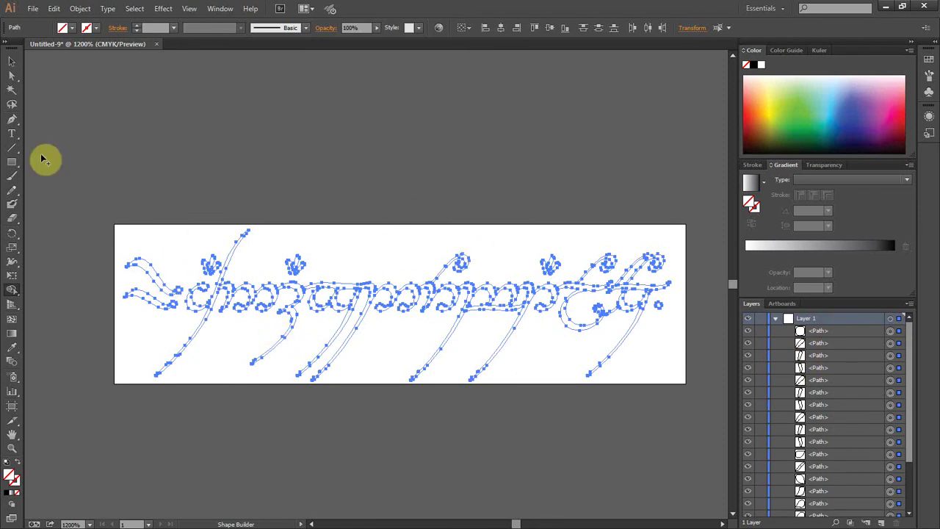
Export the artwork over Text Export.dwg as AutoCAD Drawing with Maximum Editability.
{"action": "left_click", "coordinate": [32, 9]}
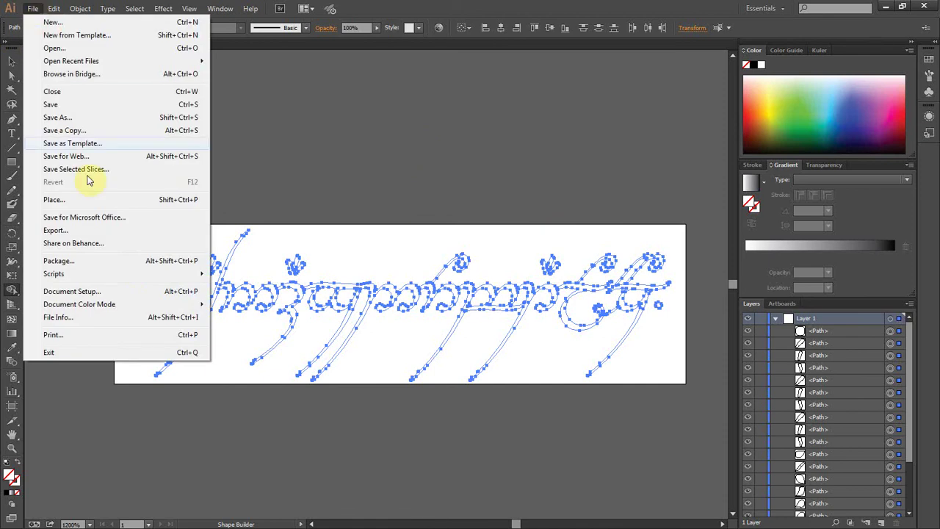
{"action": "left_click", "coordinate": [93, 232]}
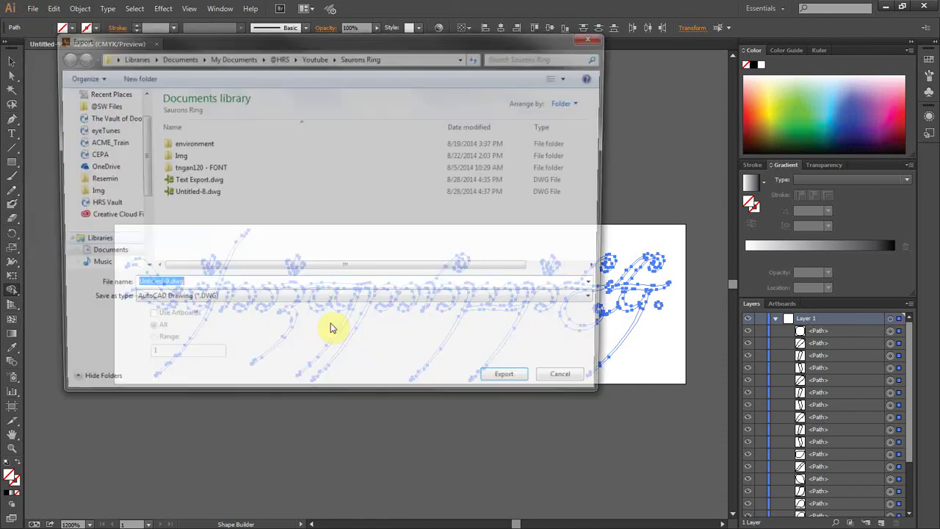
{"action": "left_click", "coordinate": [197, 194]}
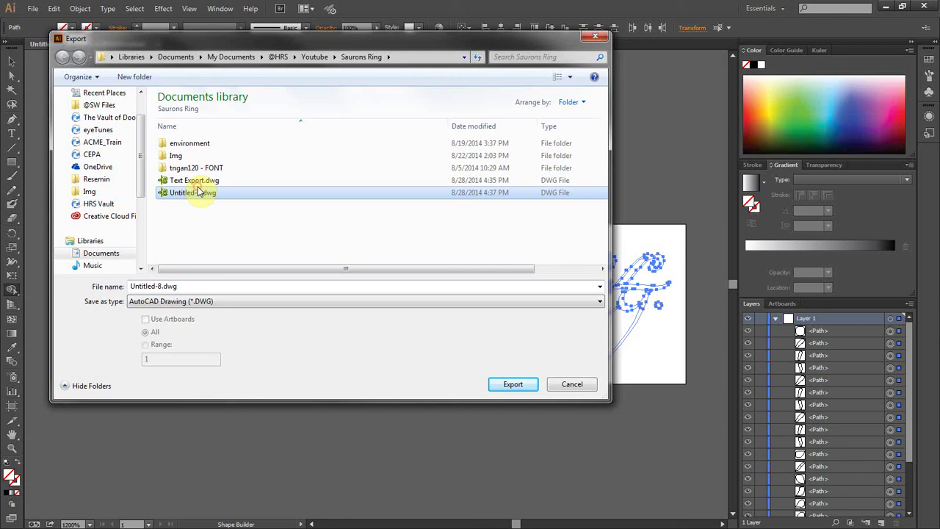
{"action": "left_click", "coordinate": [199, 183]}
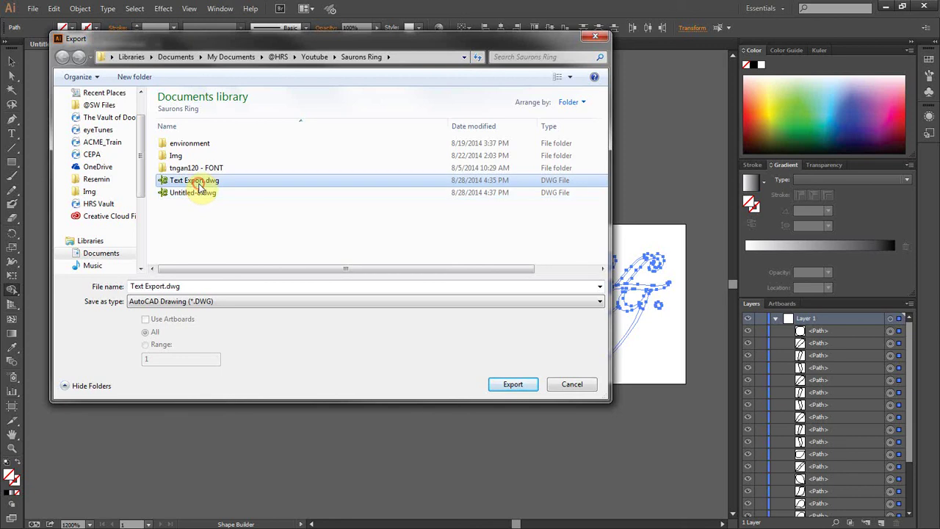
{"action": "left_click", "coordinate": [513, 385]}
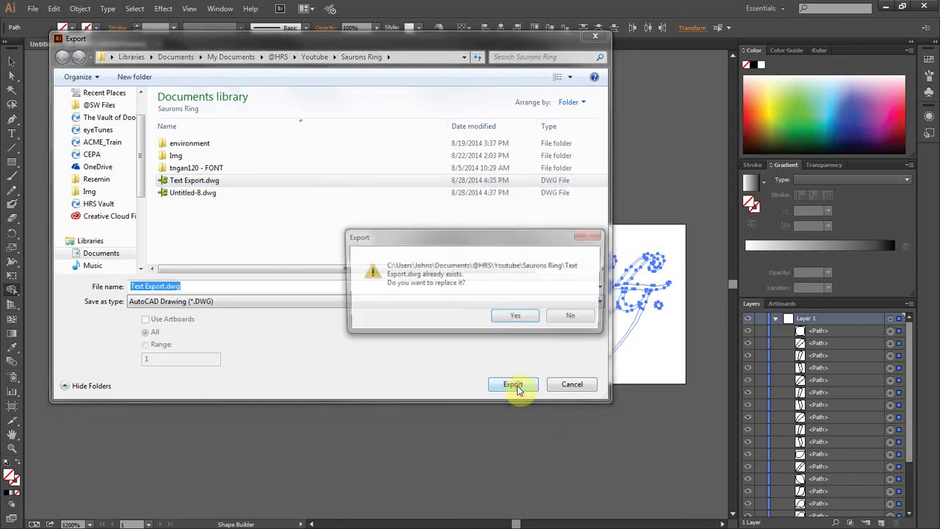
{"action": "left_click", "coordinate": [524, 317]}
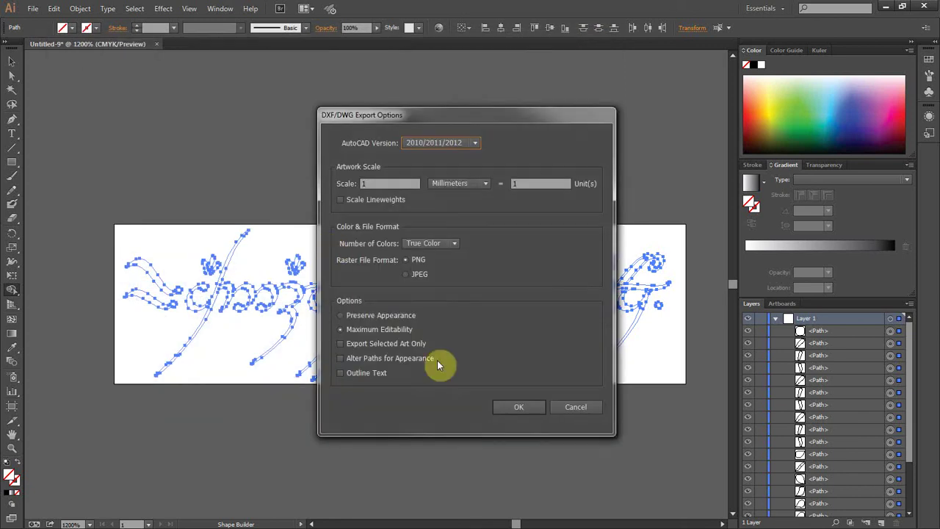
{"action": "left_click", "coordinate": [338, 330]}
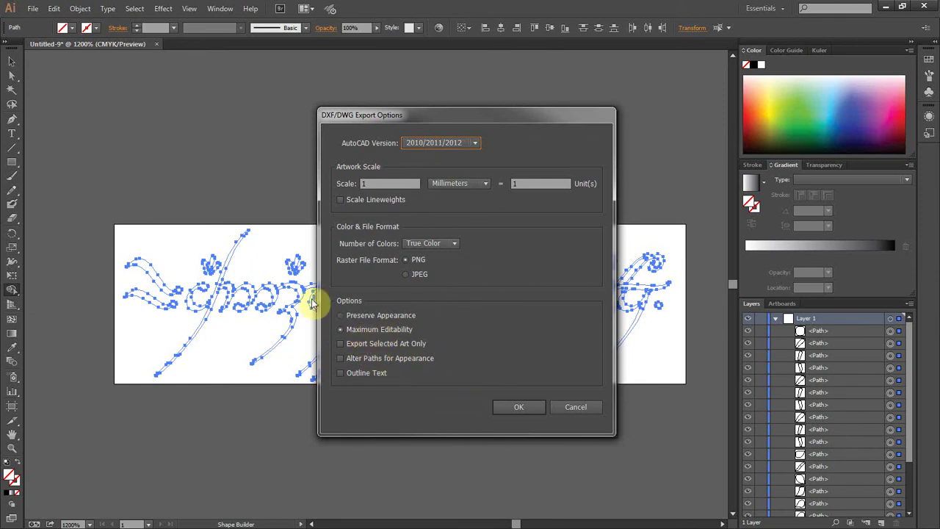
{"action": "left_click", "coordinate": [519, 406]}
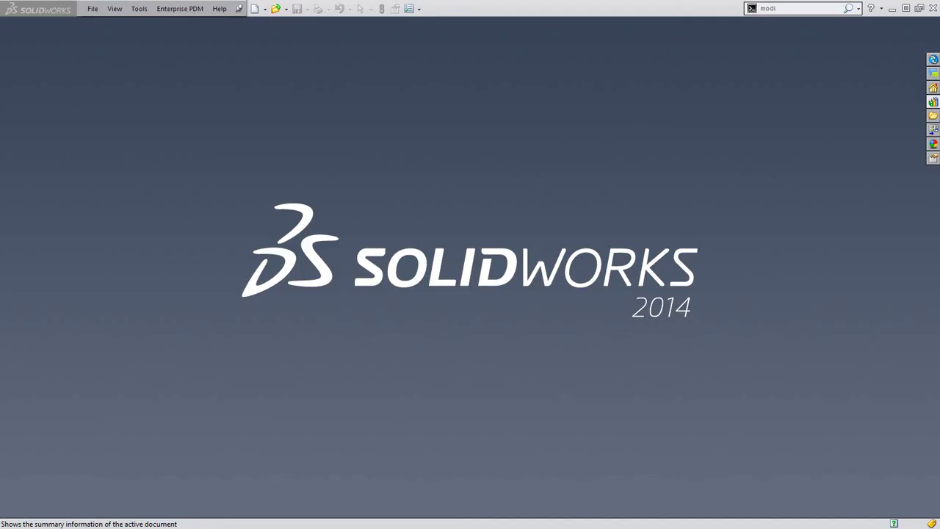
Open Text Export.dwg from the Saurons Ring folder in SolidWorks 2014.
{"action": "left_click", "coordinate": [275, 10]}
{"action": "left_click", "coordinate": [404, 257]}
{"action": "scroll", "coordinate": [413, 272], "scroll_direction": "down", "scroll_amount": 1}
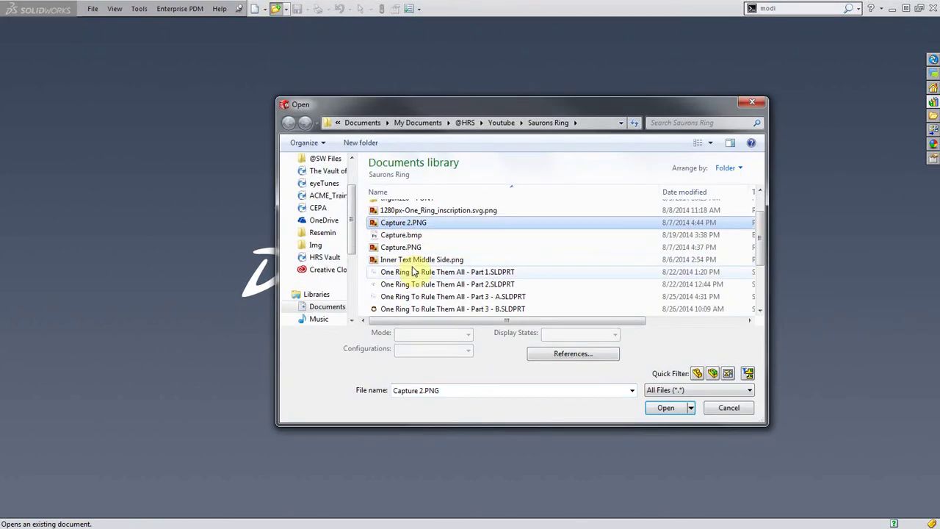
{"action": "scroll", "coordinate": [412, 271], "scroll_direction": "down", "scroll_amount": 2}
{"action": "left_click", "coordinate": [414, 272]}
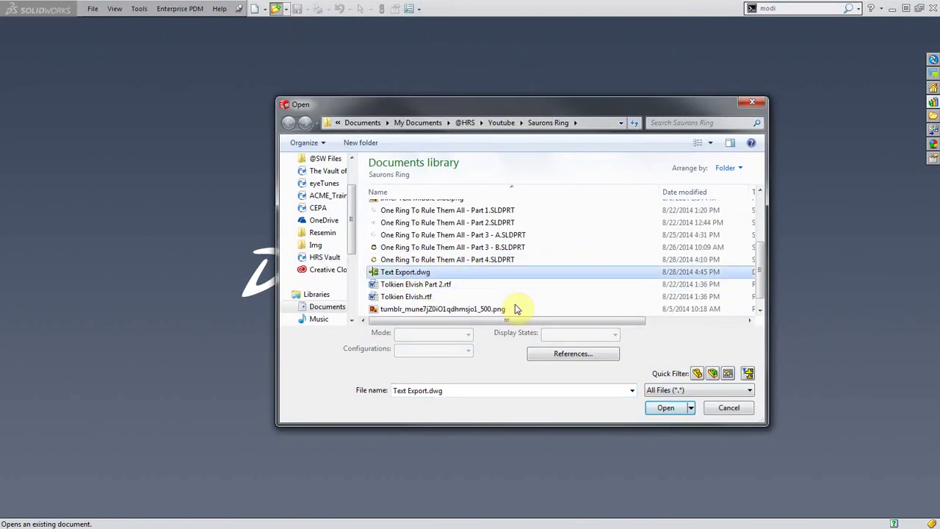
{"action": "left_click", "coordinate": [668, 409]}
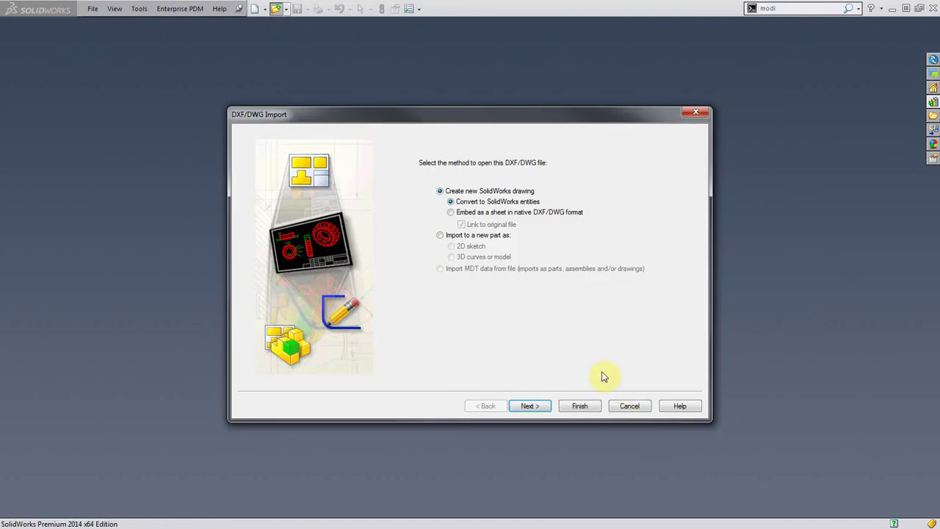
Import the DWG into a new part as a 2D sketch, accepting the default settings.
{"action": "left_click", "coordinate": [462, 236]}
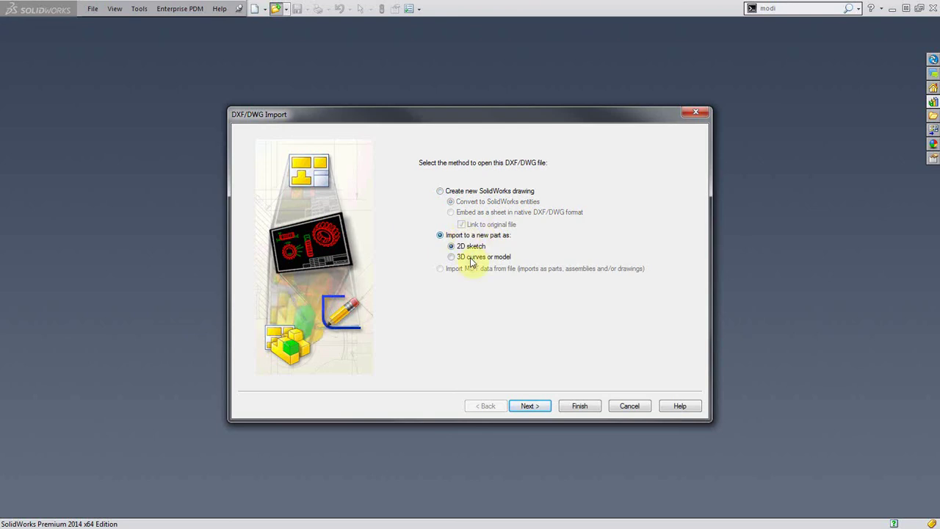
{"action": "left_click", "coordinate": [529, 407]}
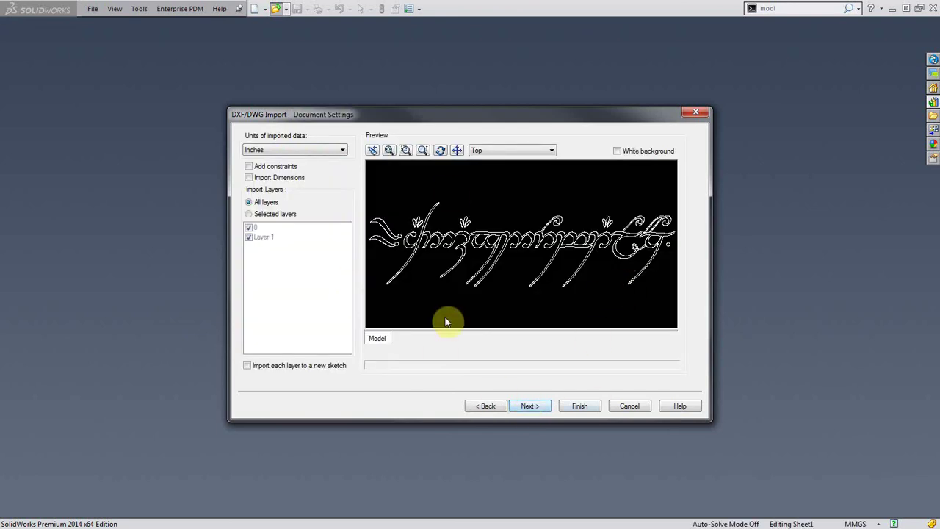
{"action": "left_click", "coordinate": [535, 413]}
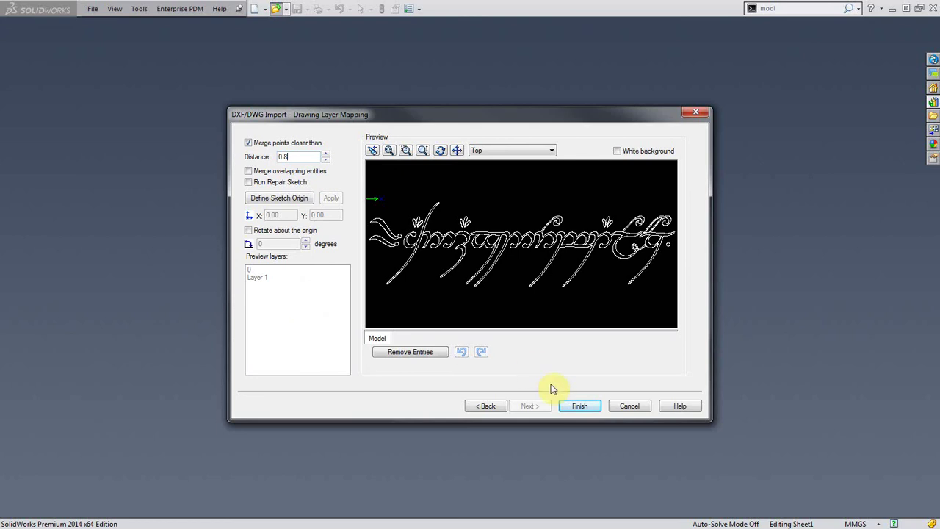
{"action": "left_click", "coordinate": [580, 409]}
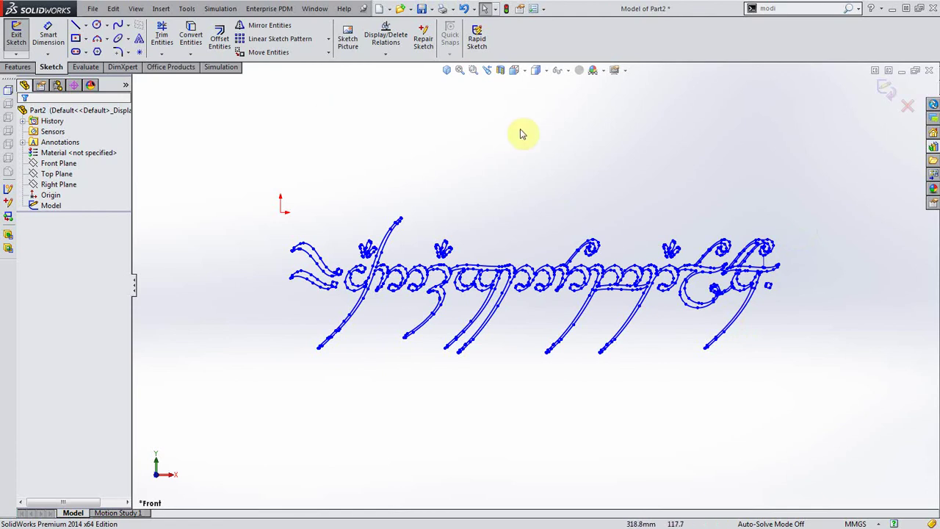
Run Repair Sketch and zoom to the reported problem point in the last letter.
{"action": "left_click", "coordinate": [426, 43]}
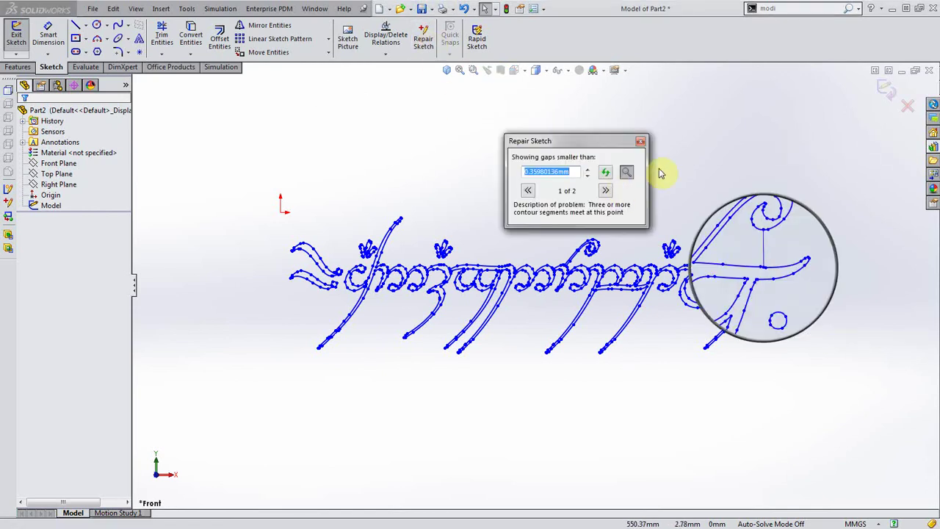
{"action": "left_click", "coordinate": [643, 142]}
{"action": "scroll", "coordinate": [761, 227], "scroll_direction": "down", "scroll_amount": 8}
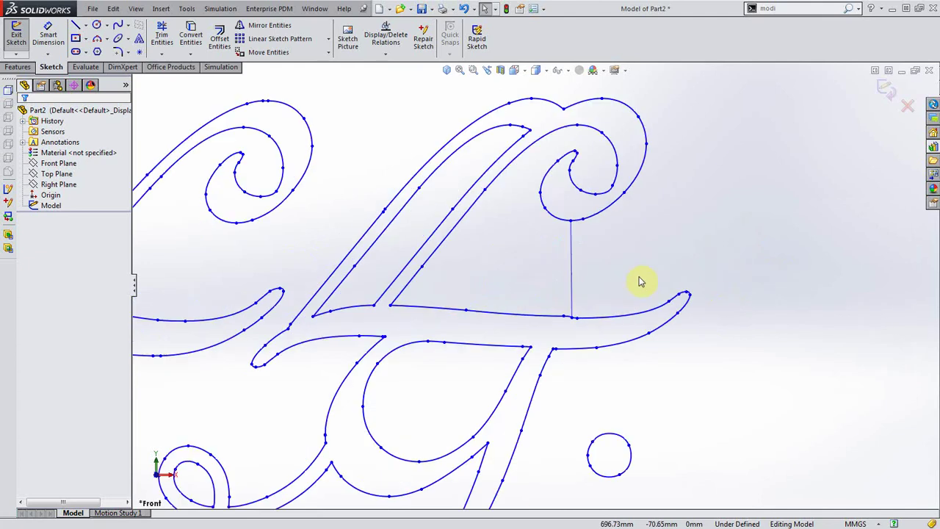
{"action": "scroll", "coordinate": [507, 332], "scroll_direction": "down", "scroll_amount": 3}
{"action": "scroll", "coordinate": [482, 329], "scroll_direction": "up", "scroll_amount": 5}
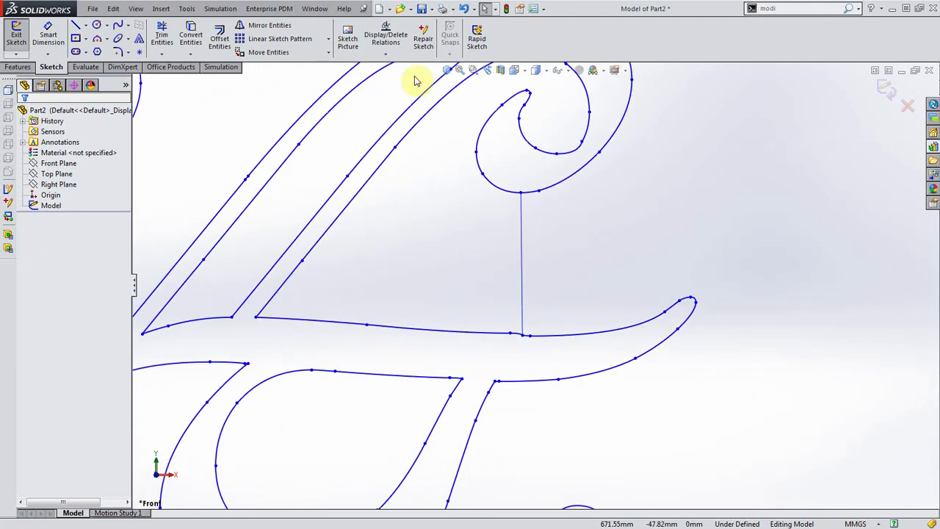
{"action": "left_click", "coordinate": [425, 39]}
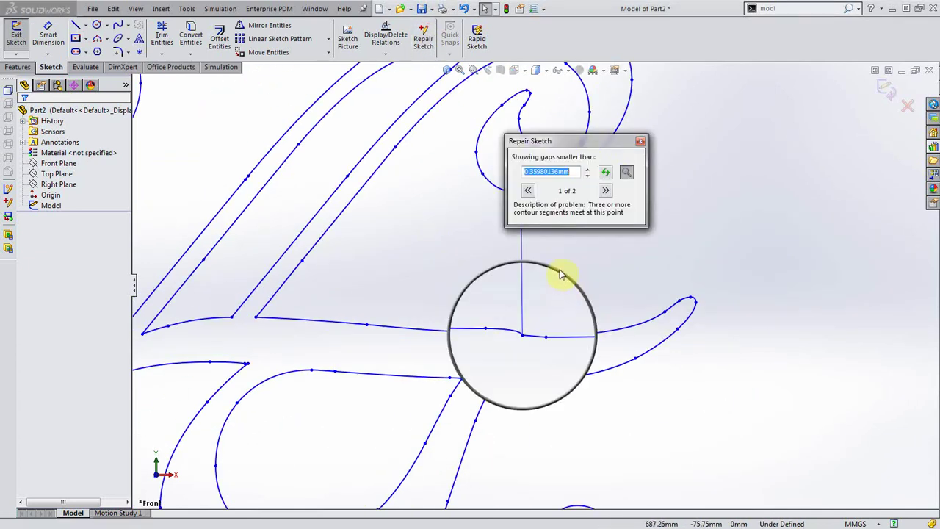
{"action": "key", "text": "Escape"}
Trim away the stray vertical line, then recheck the sketch with Repair Sketch.
{"action": "left_click", "coordinate": [163, 38]}
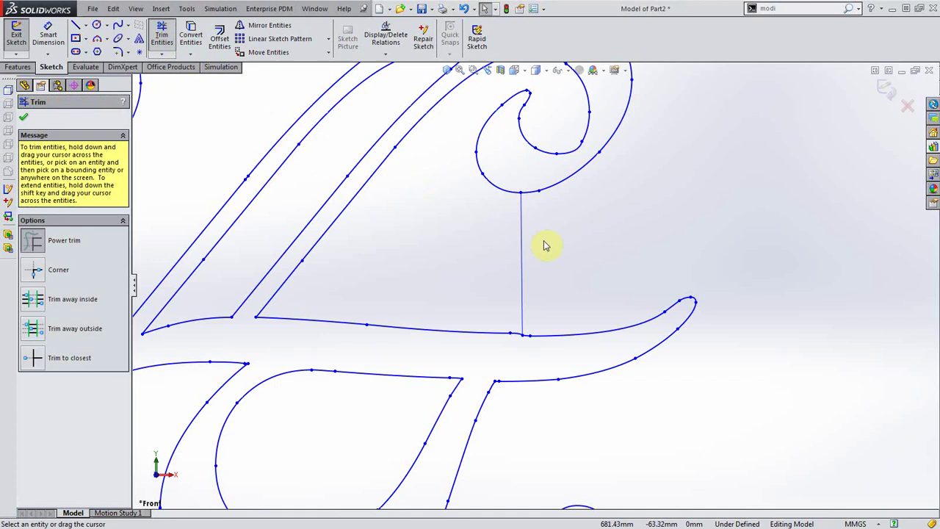
{"action": "left_click", "coordinate": [421, 35]}
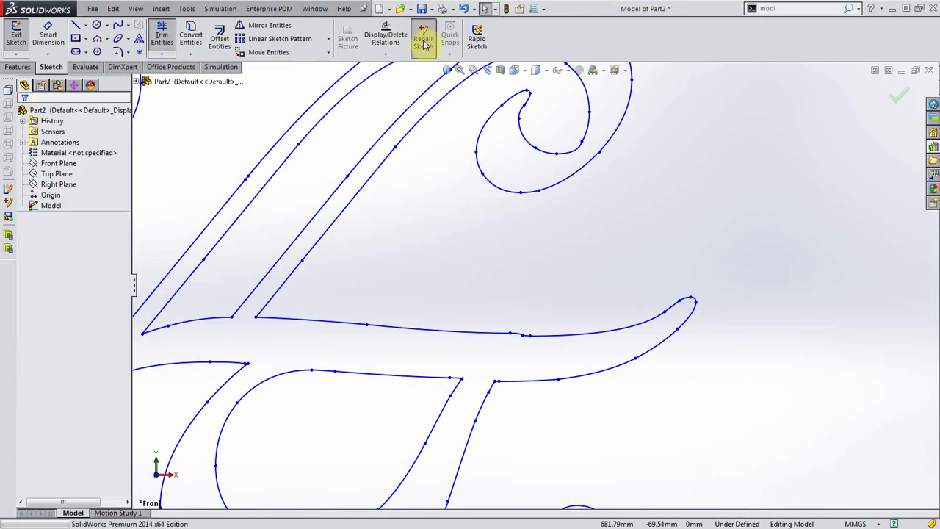
{"action": "key", "text": "Escape"}
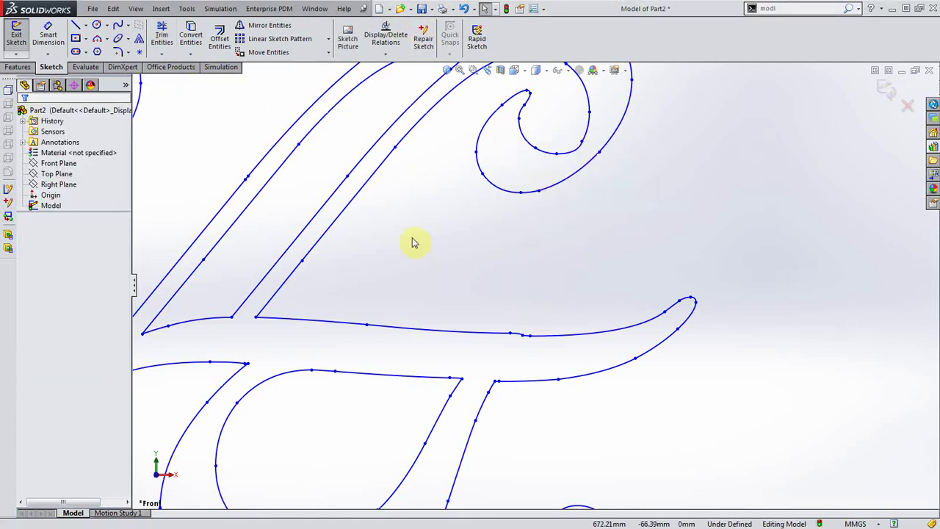
{"action": "scroll", "coordinate": [414, 242], "scroll_direction": "up", "scroll_amount": 10}
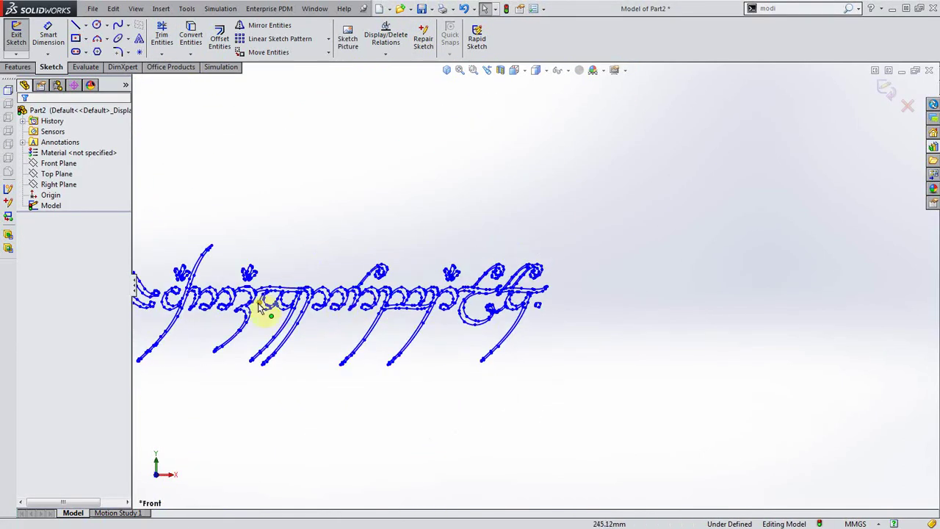
Exit the repaired inscription sketch so Part2 holds the cleaned-up outline.
{"action": "left_click_drag", "start_coordinate": [262, 307], "coordinate": [250, 349]}
{"action": "left_click", "coordinate": [884, 89]}
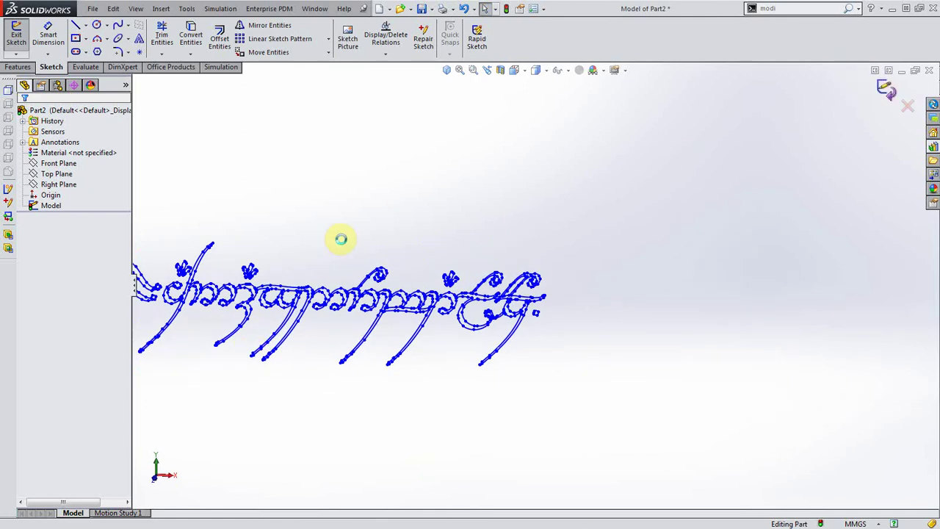